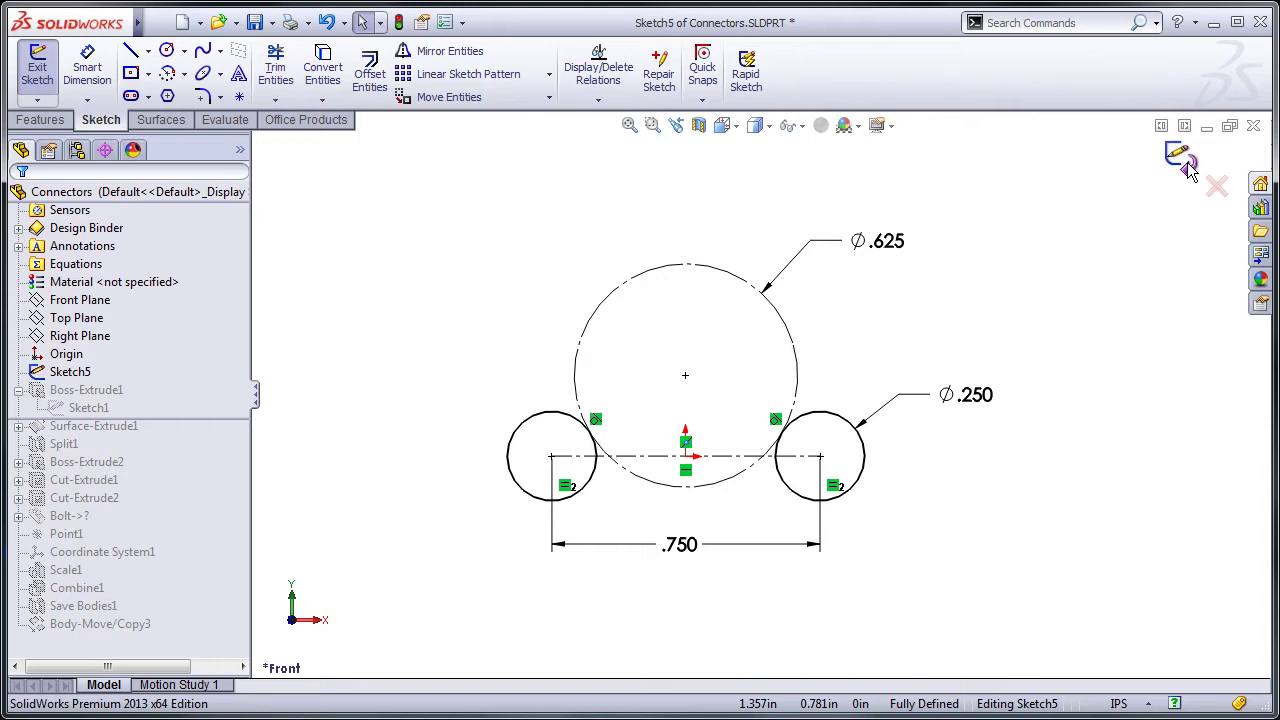
Step: Finish editing Sketch5 and open Sketch1 of Boss-Extrude1 for editing
click(1188, 170)
click(82, 409)
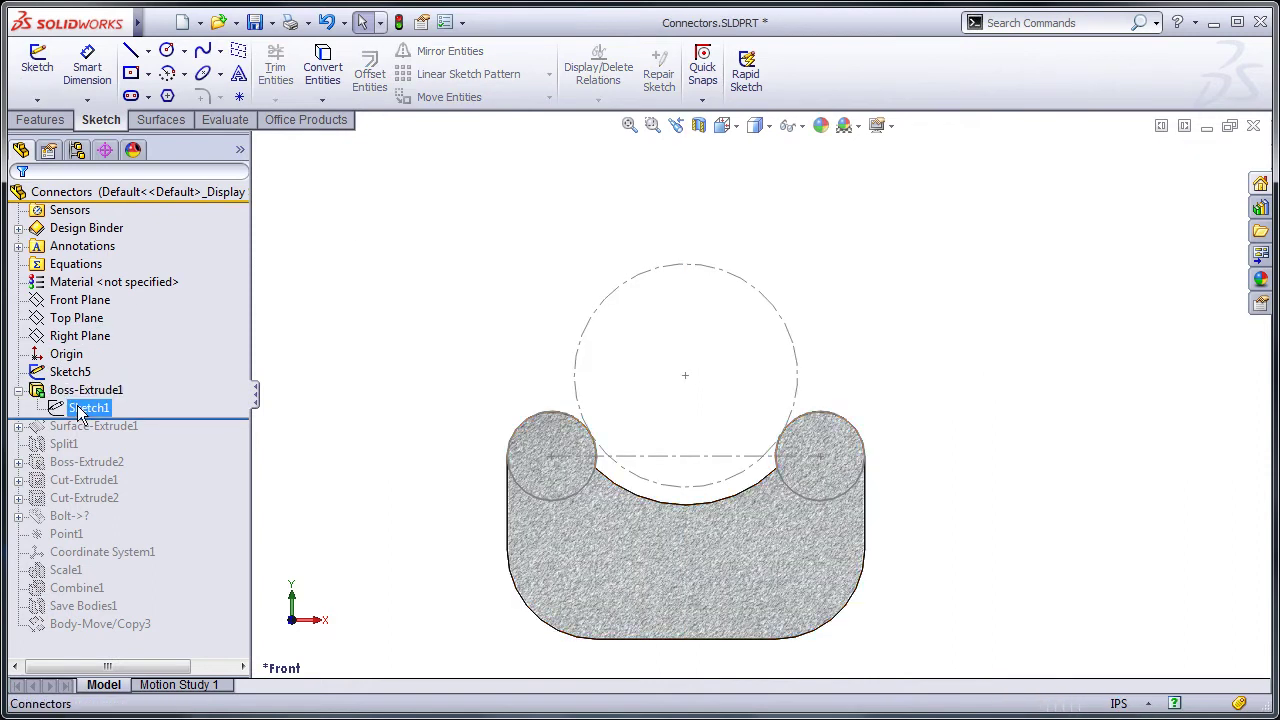
click(98, 366)
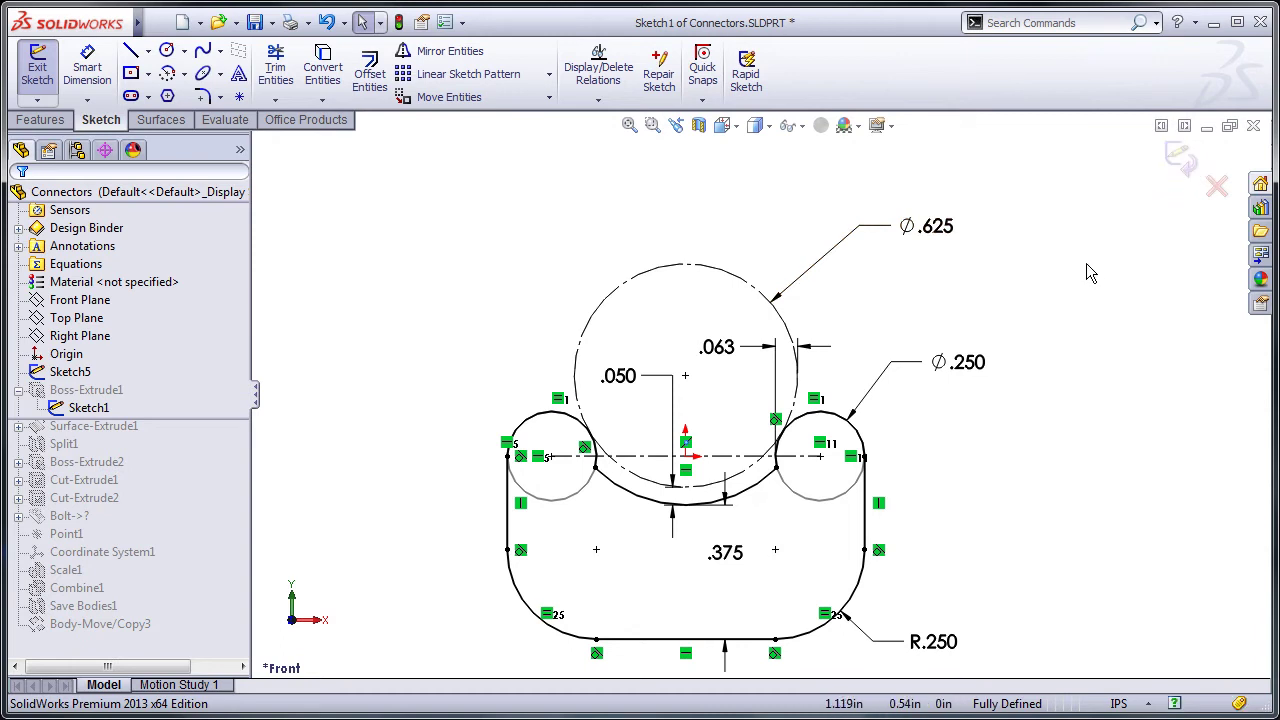
Step: Inspect the .063 horizontal offset and the .050 gap dimension below the large construction circle
click(765, 356)
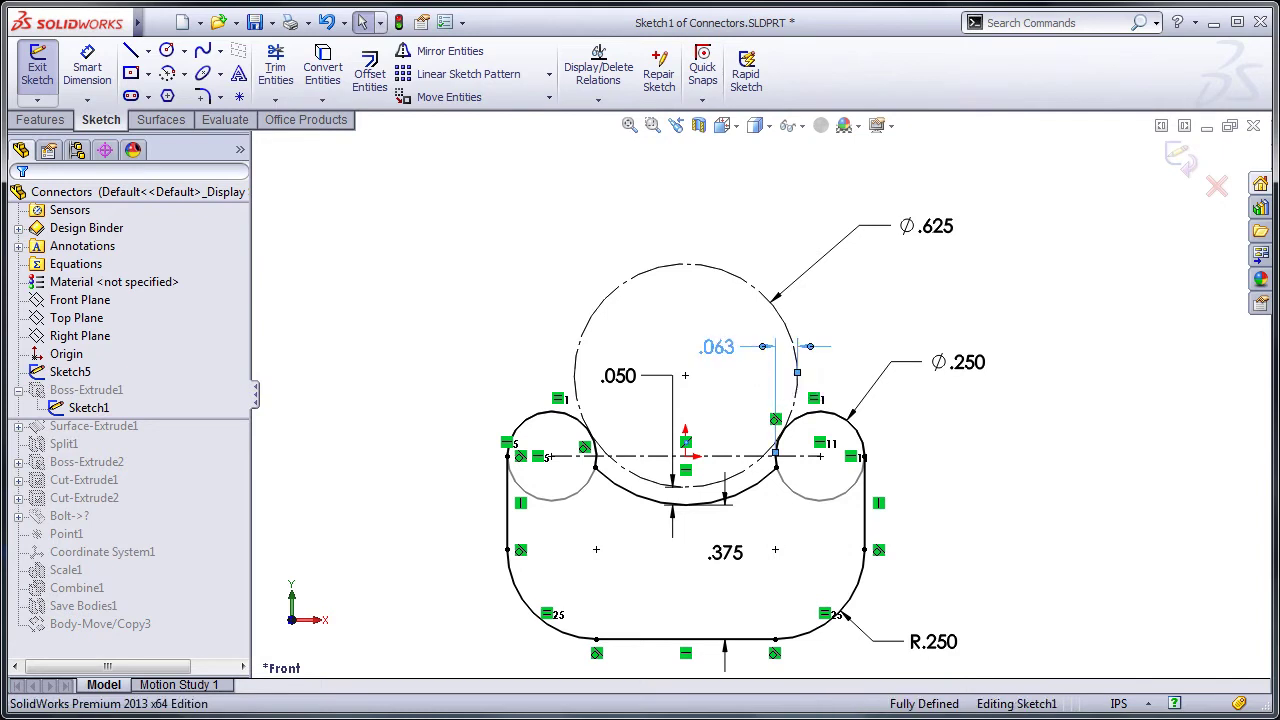
click(644, 382)
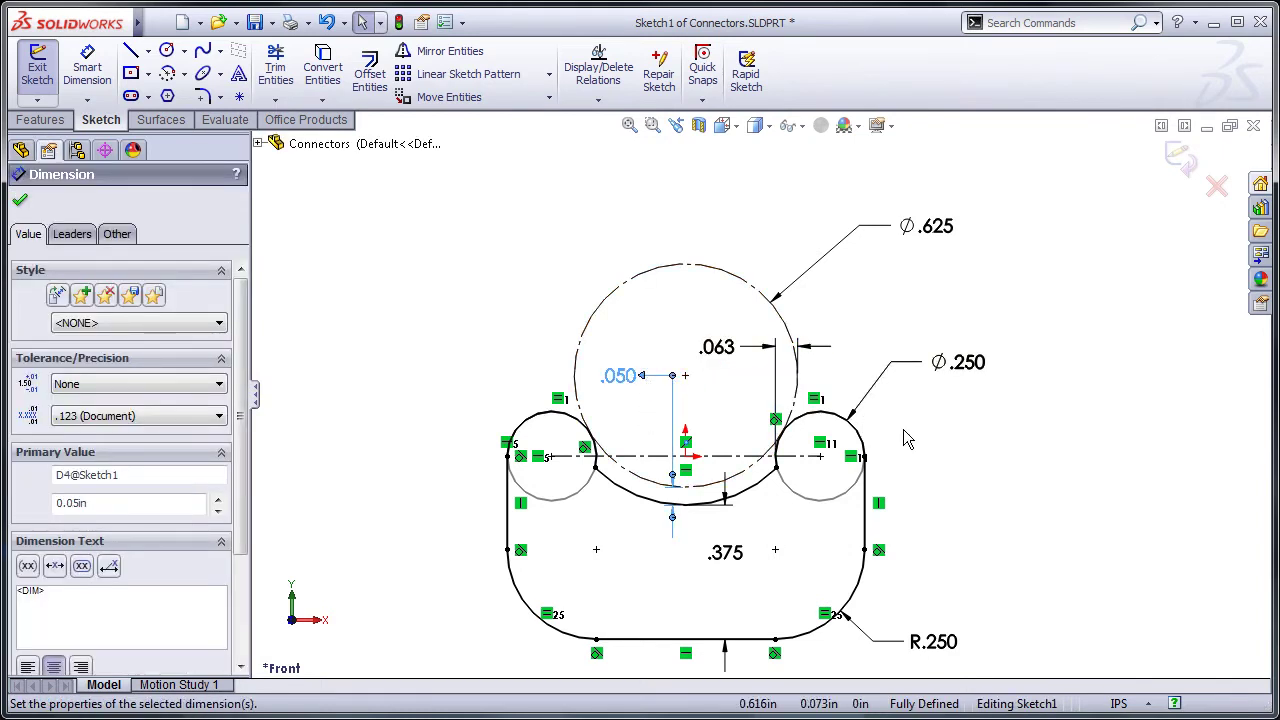
click(971, 456)
Step: Try a 1 in diameter on the large construction circle, and restore the diameter to 5/8 in
double_click(945, 228)
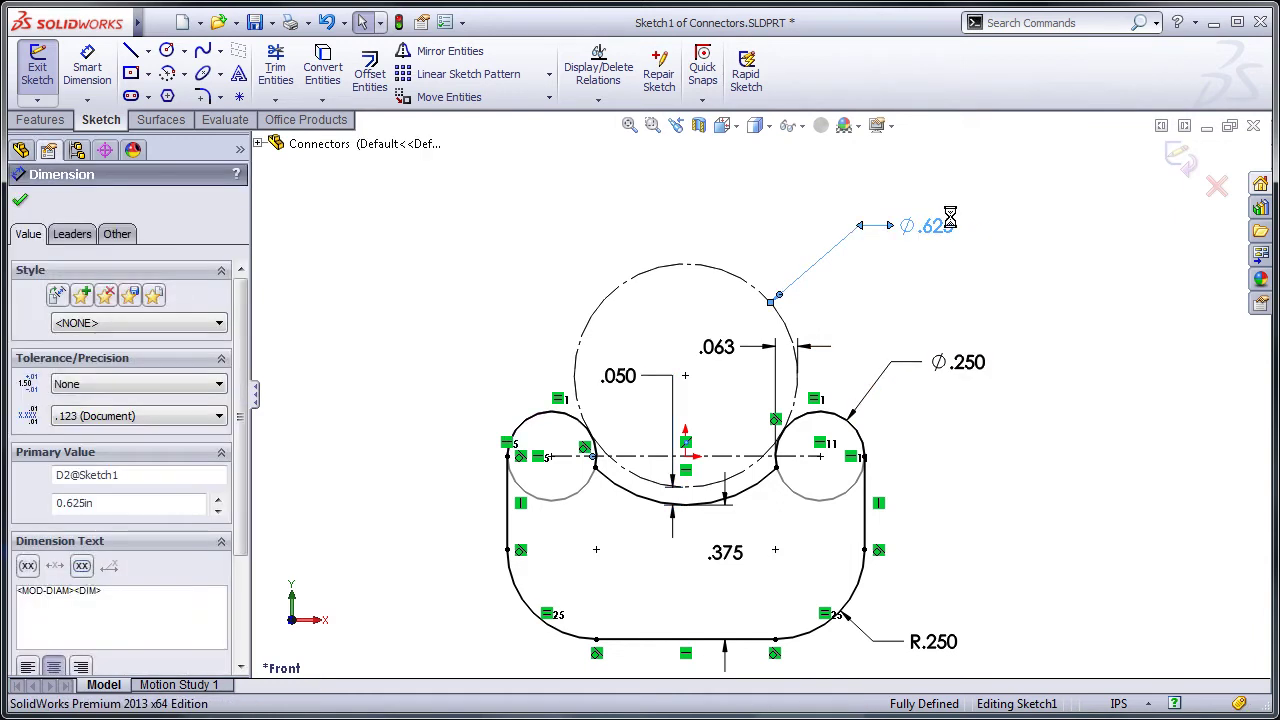
text(1)
key(Return)
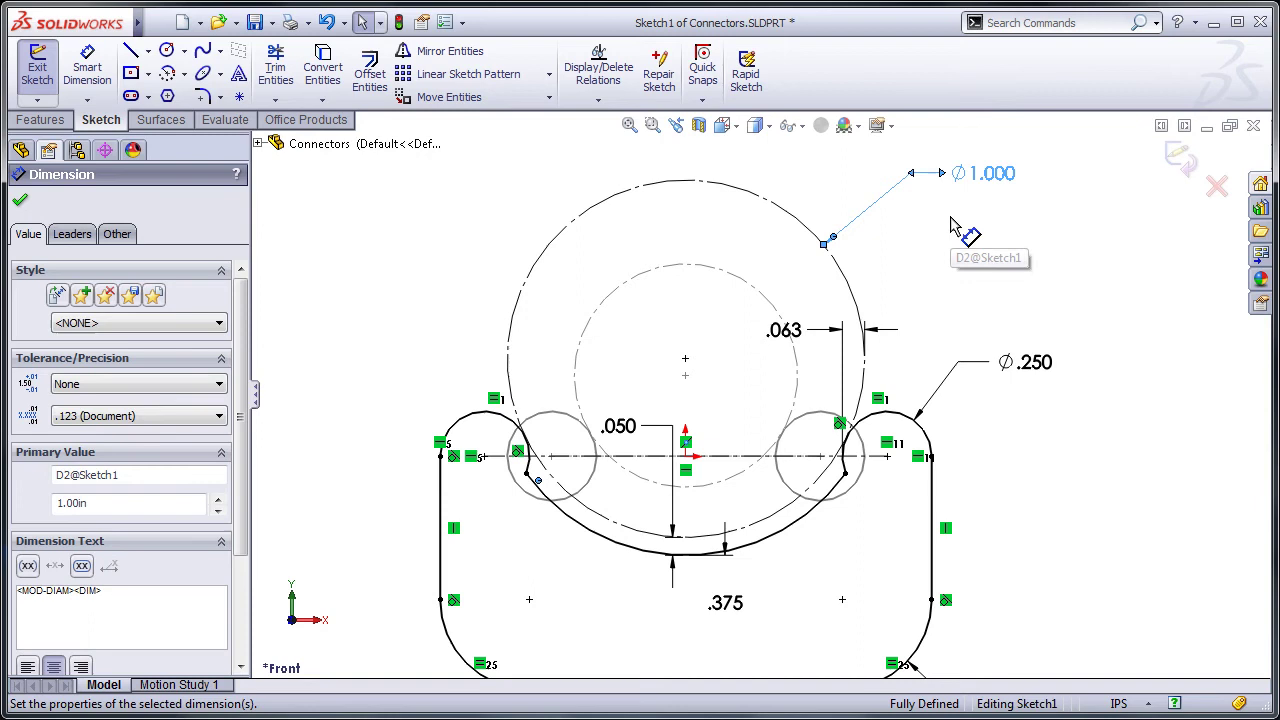
double_click(993, 176)
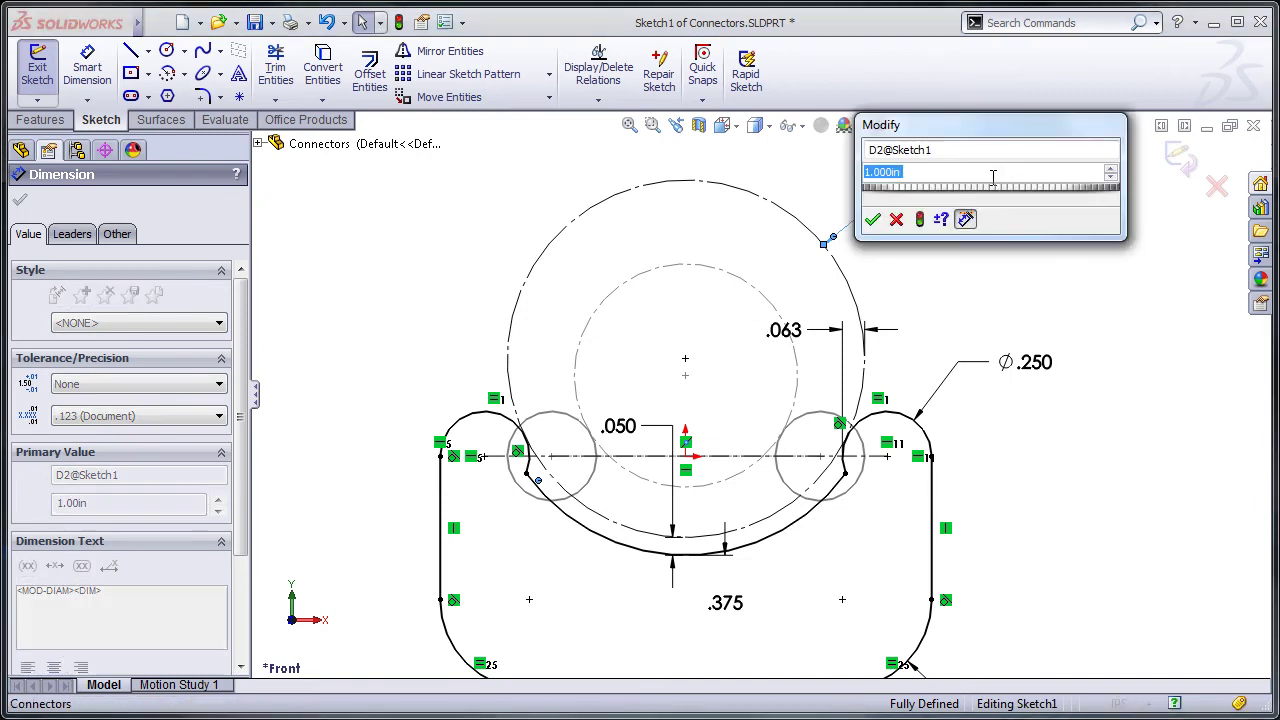
text(.625)
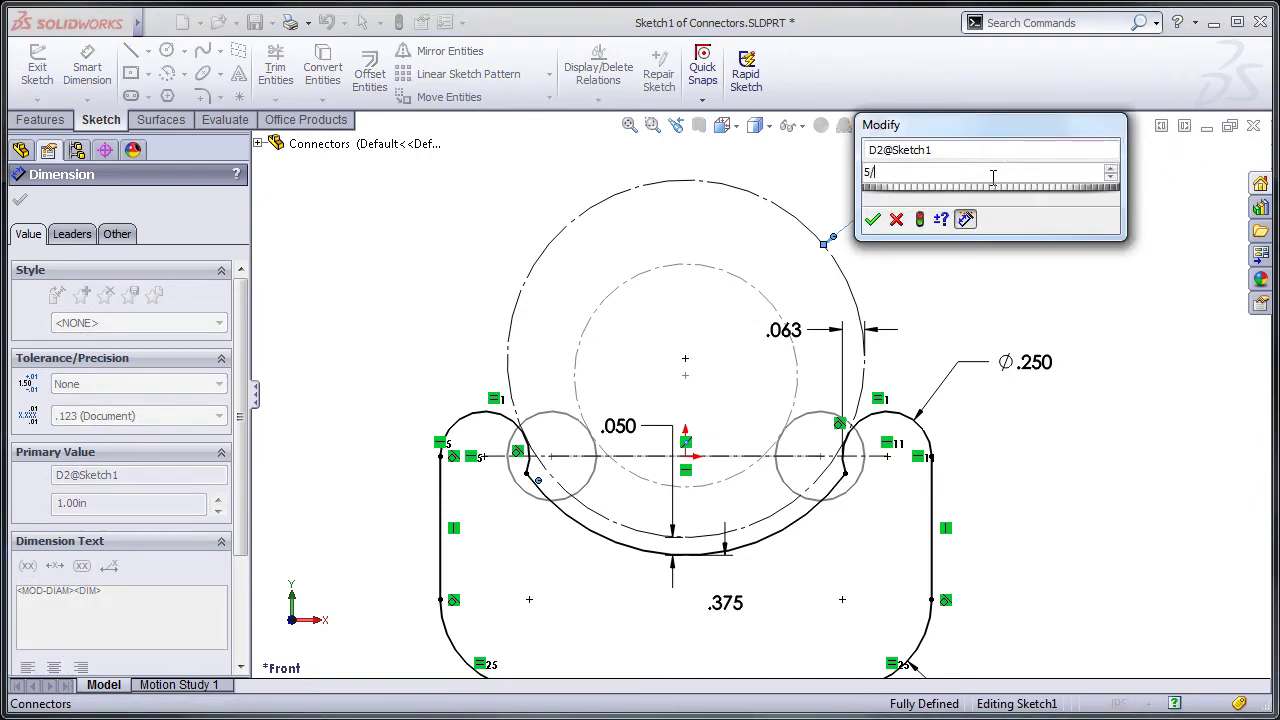
key(Return)
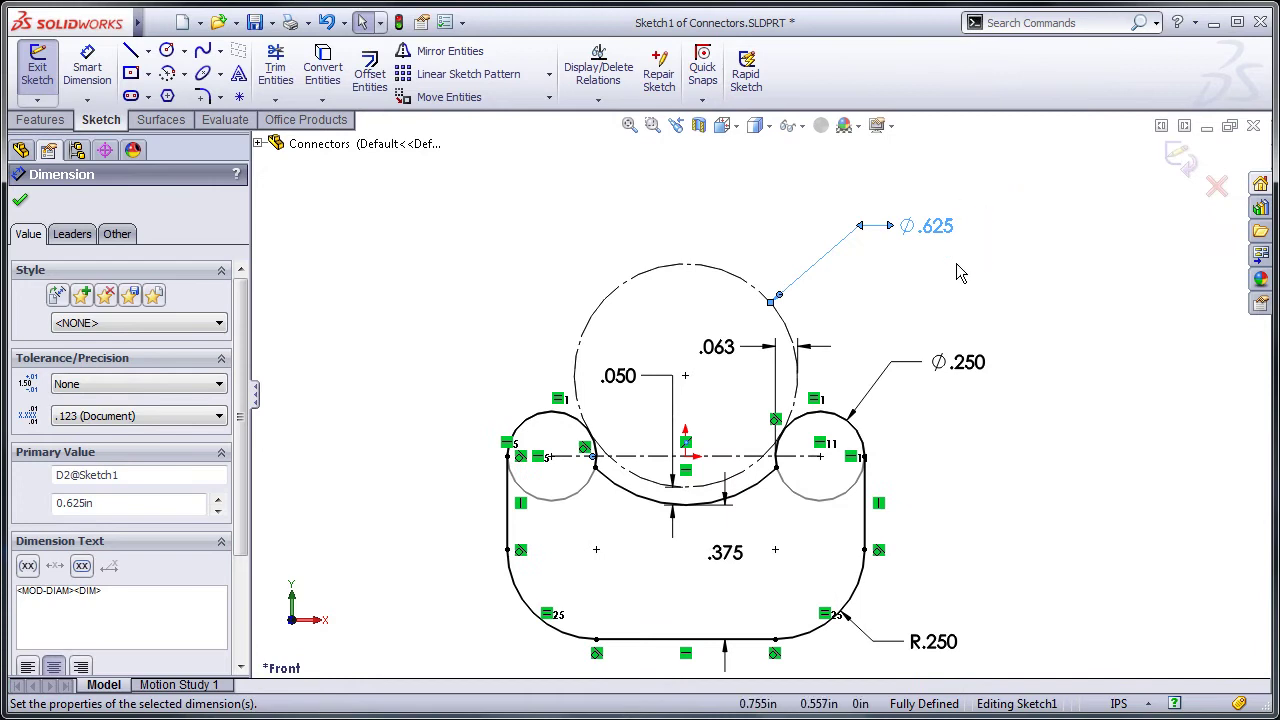
click(1015, 436)
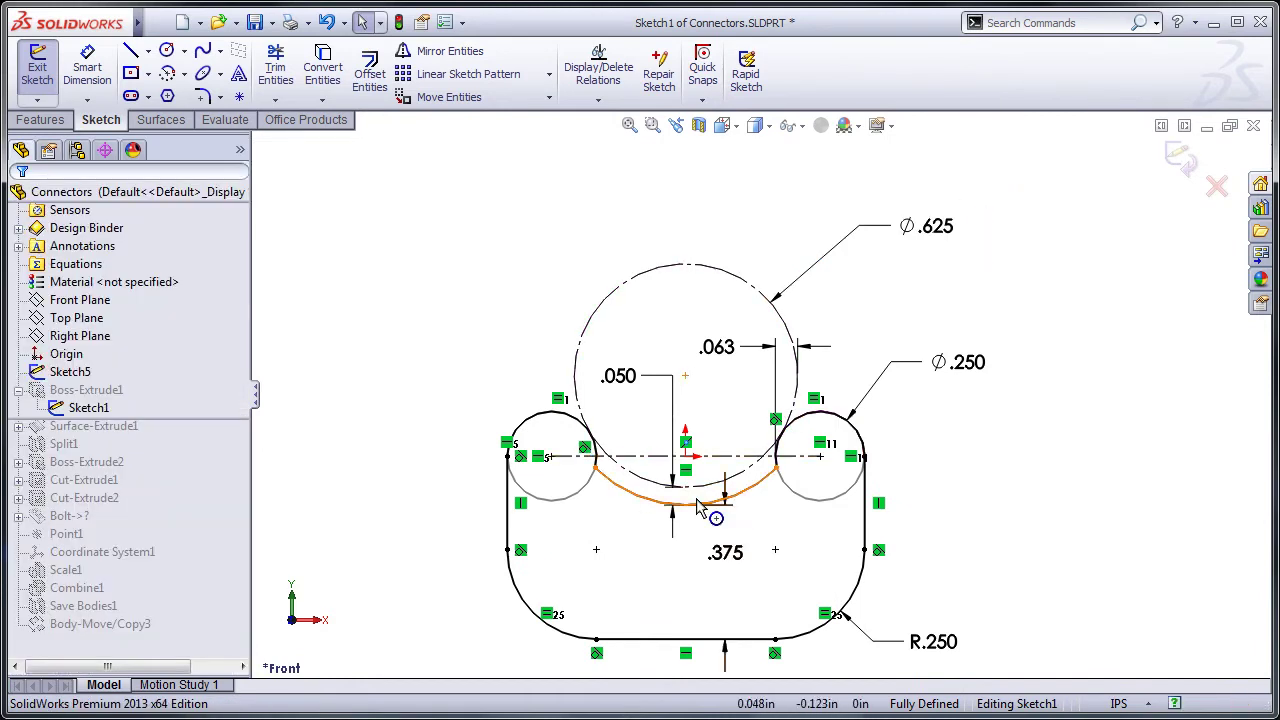
Step: Check the .375 height dimension of the body and reposition the R.250 corner radius dimension slightly
click(731, 565)
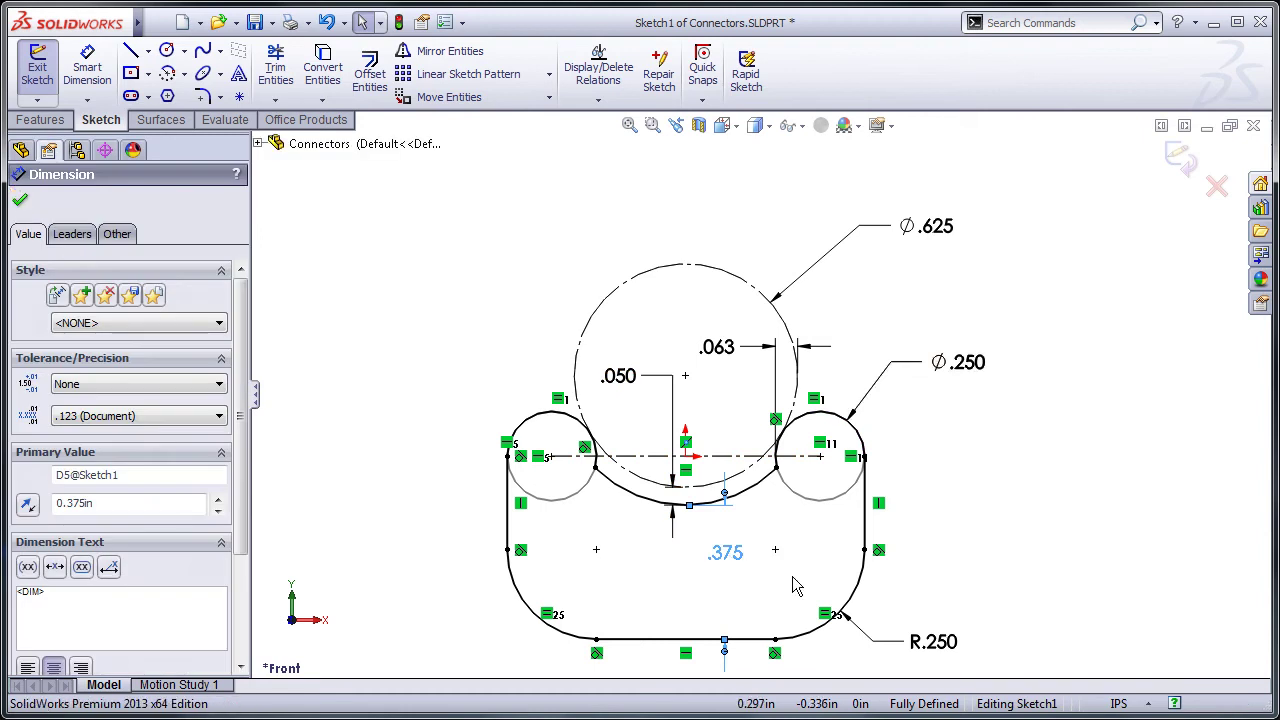
click(960, 640)
click(966, 480)
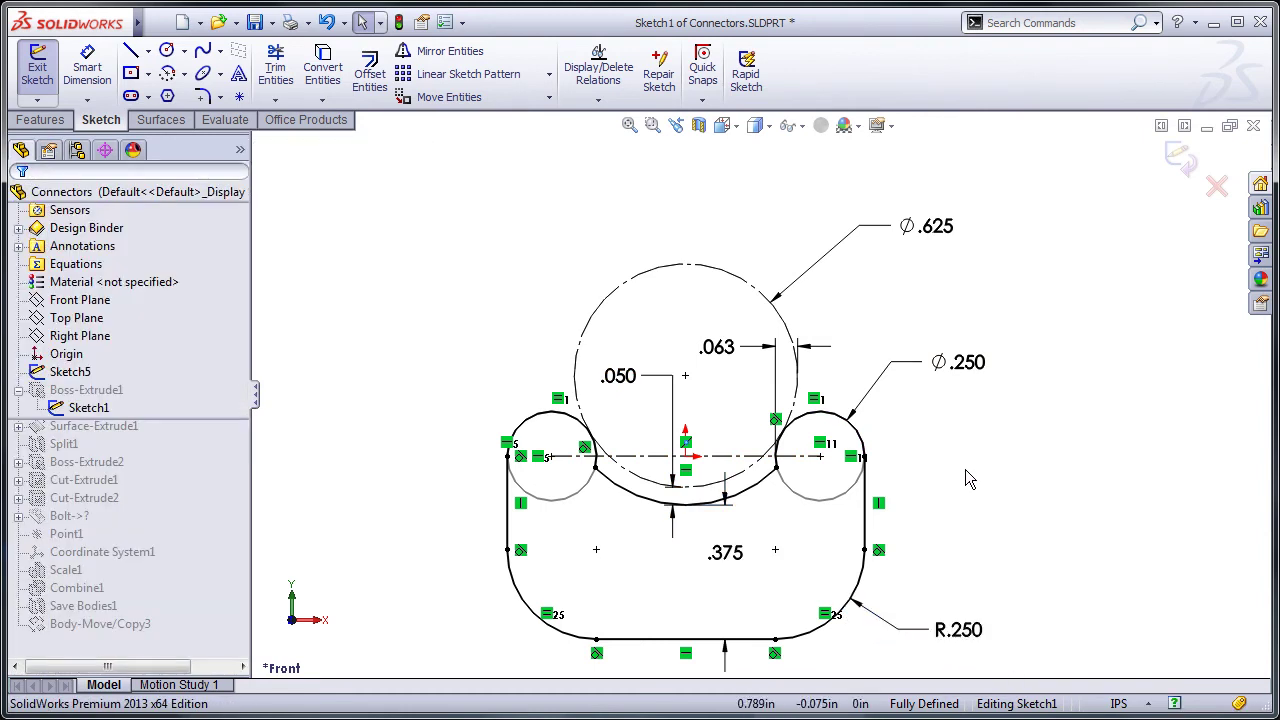
Step: Try a .375 in diameter on the round ends of the profile, and restore the diameter to .25 in
double_click(966, 364)
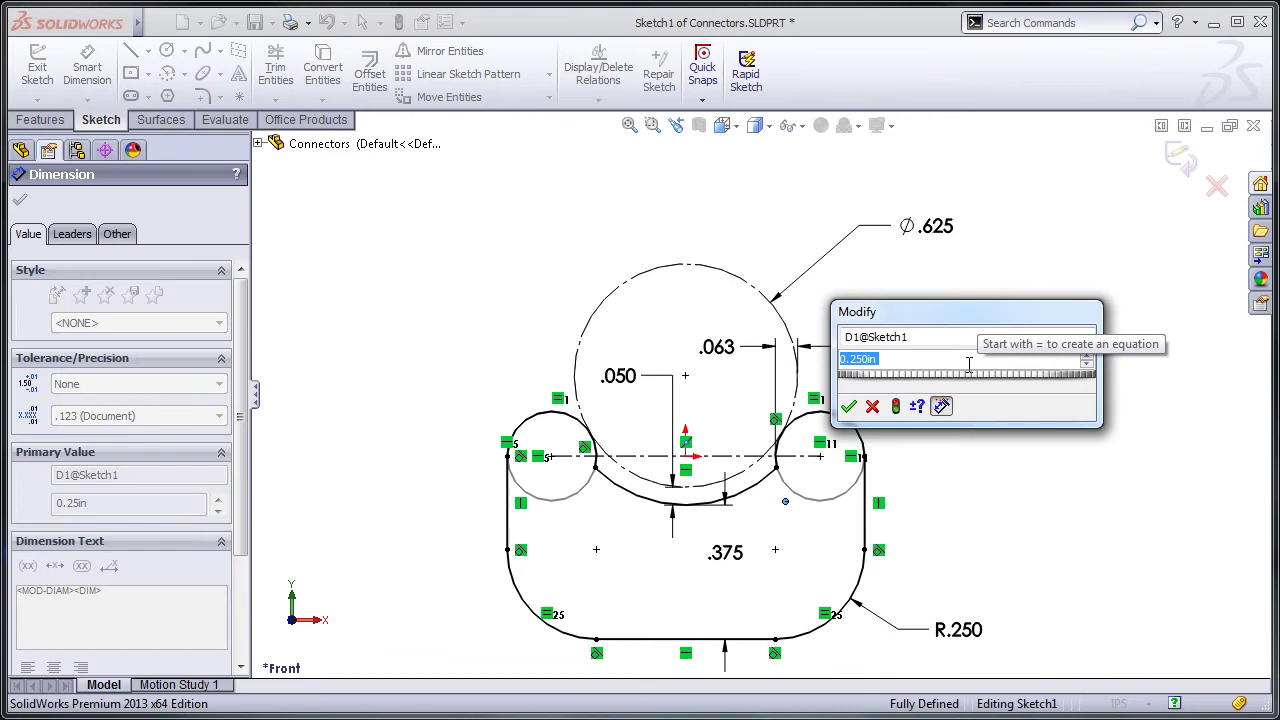
text(.375)
key(Return)
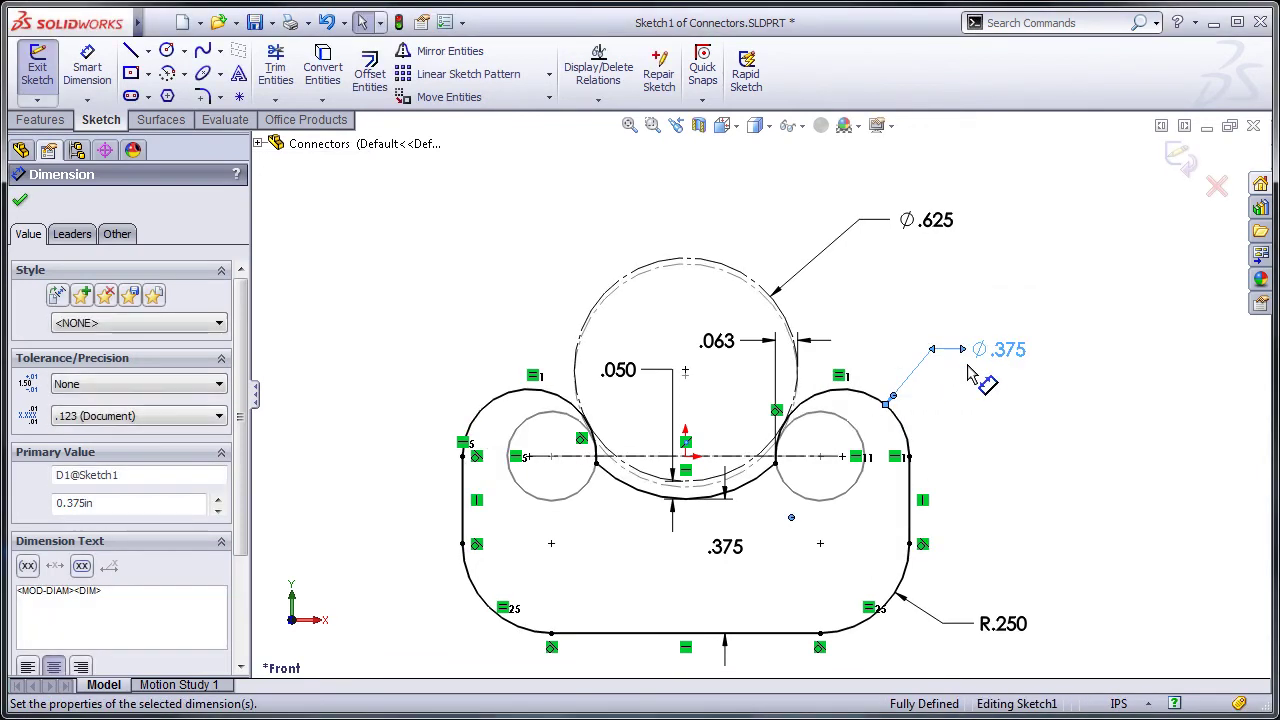
double_click(1019, 356)
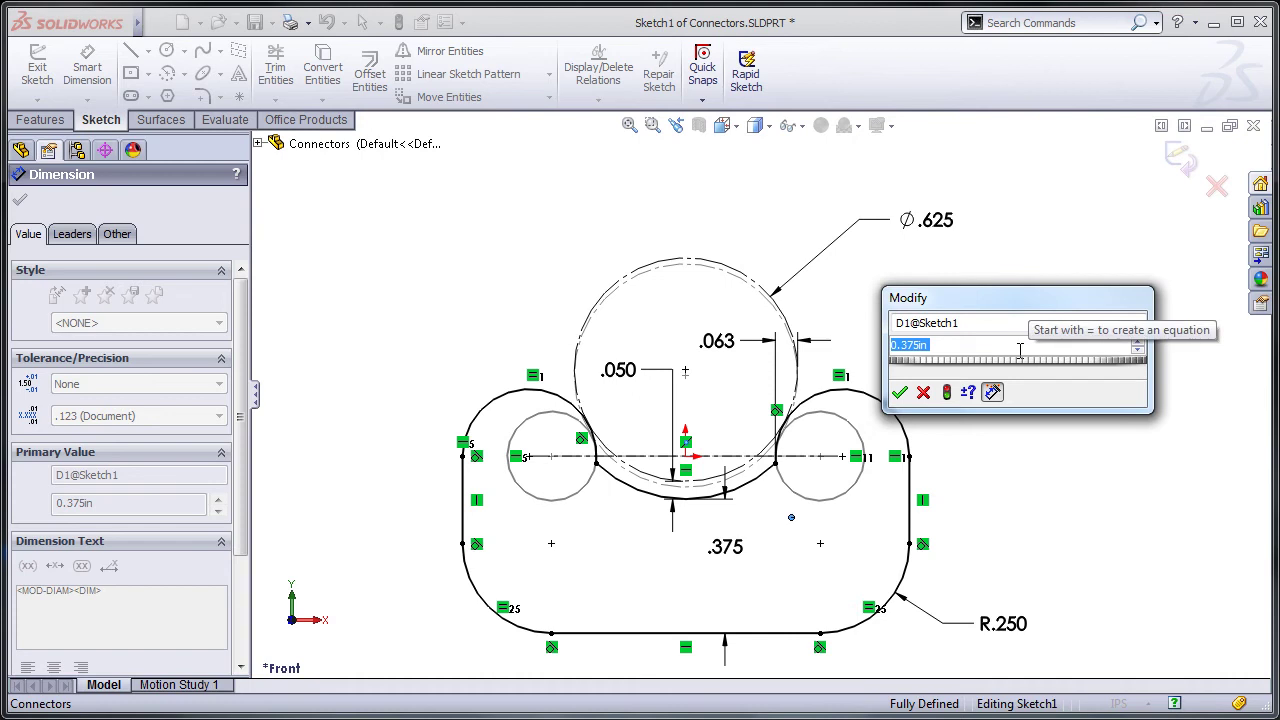
text(.25)
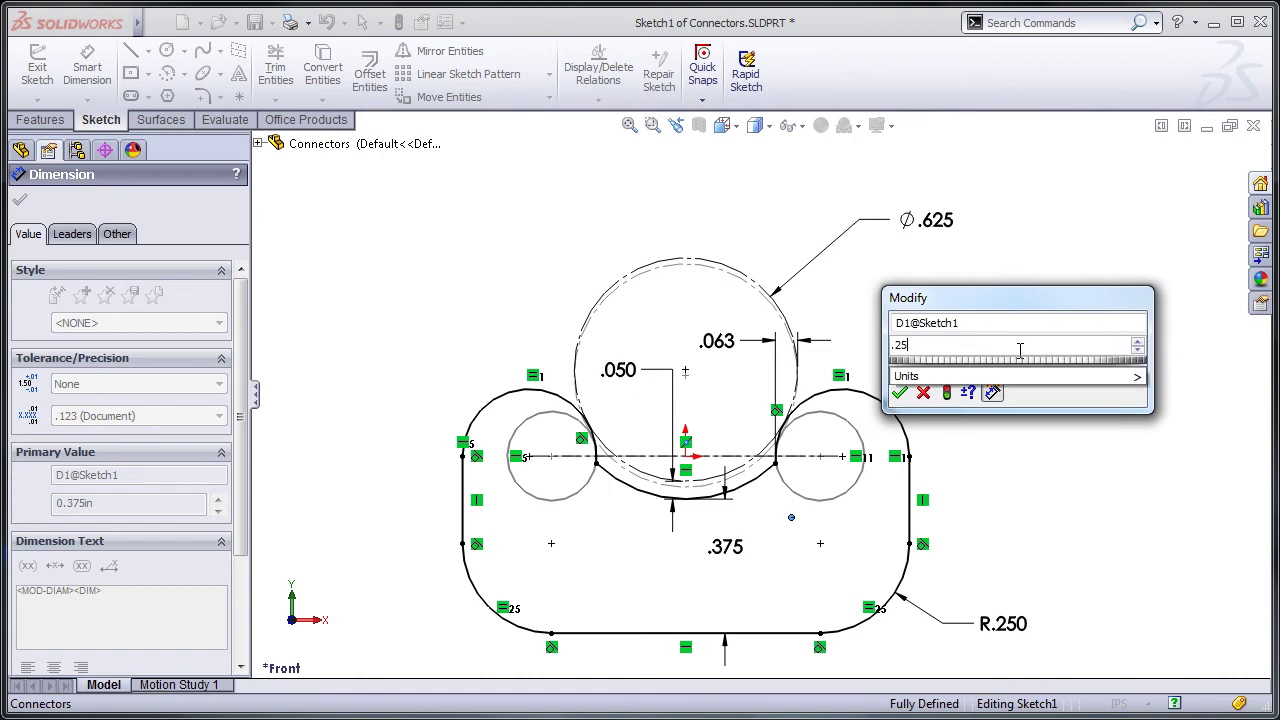
key(Return)
key(Escape)
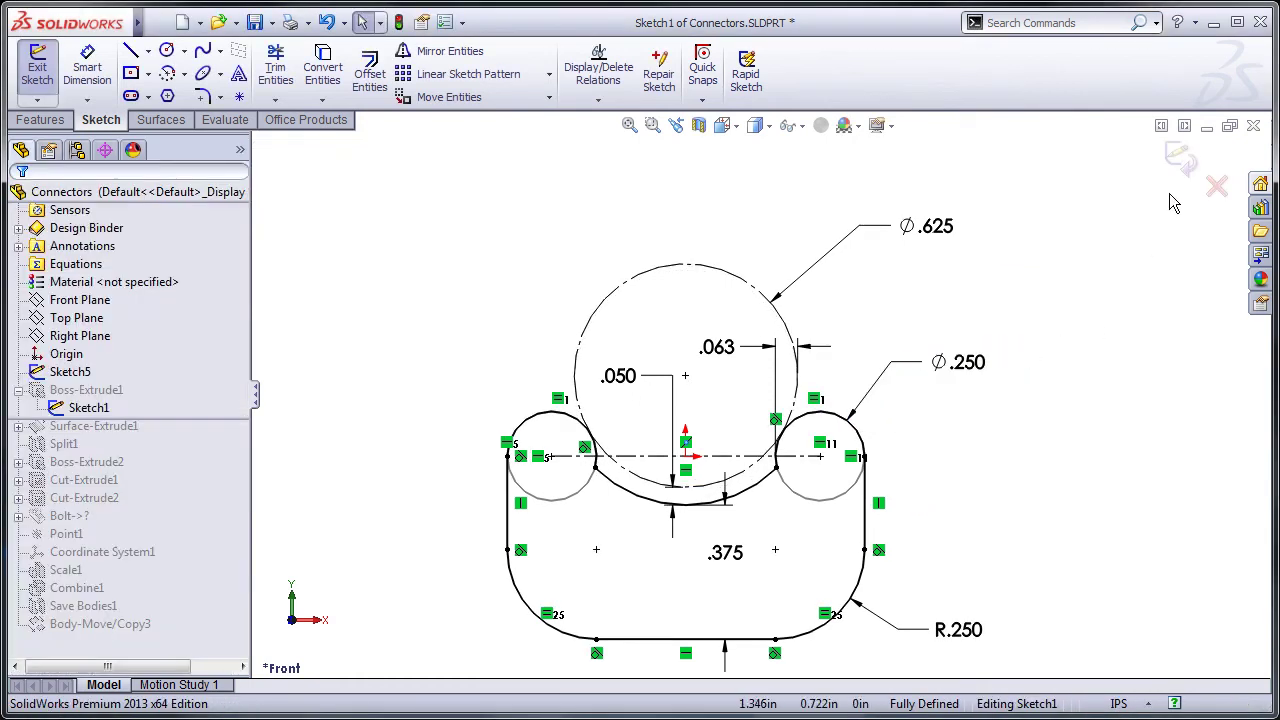
Step: Finish editing Sketch1 and show the part in isometric view
click(1180, 157)
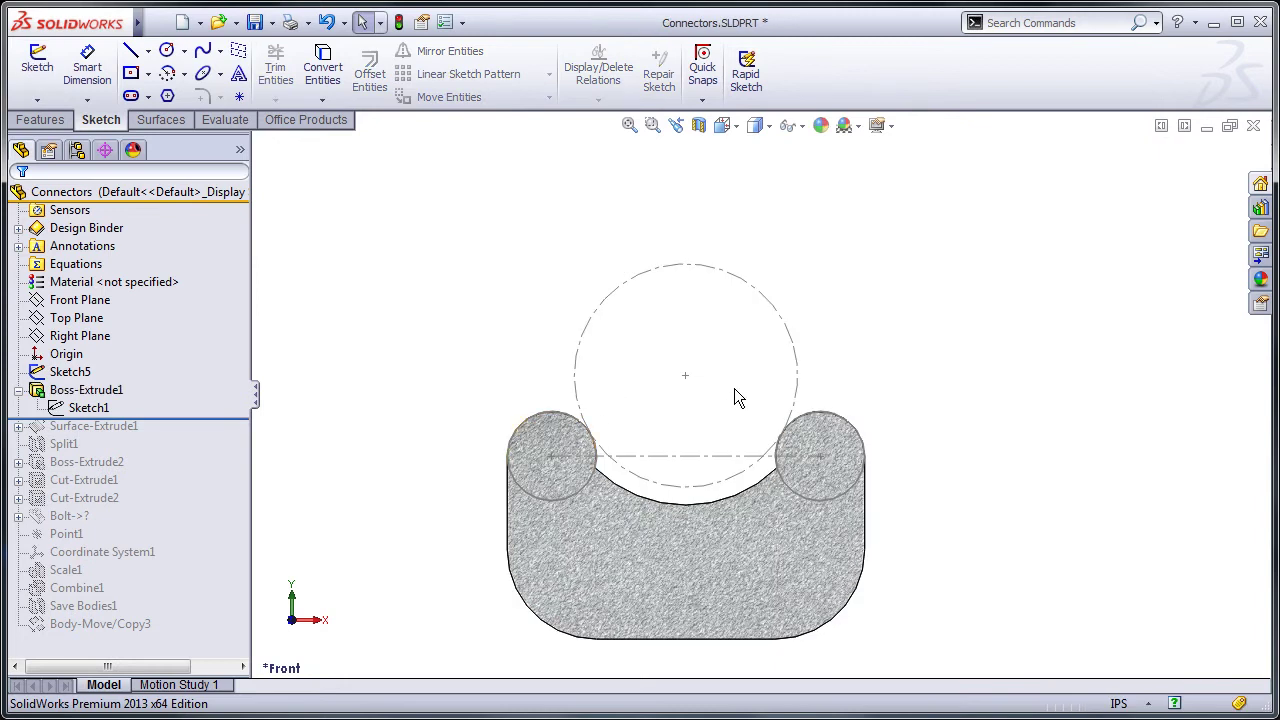
click(724, 127)
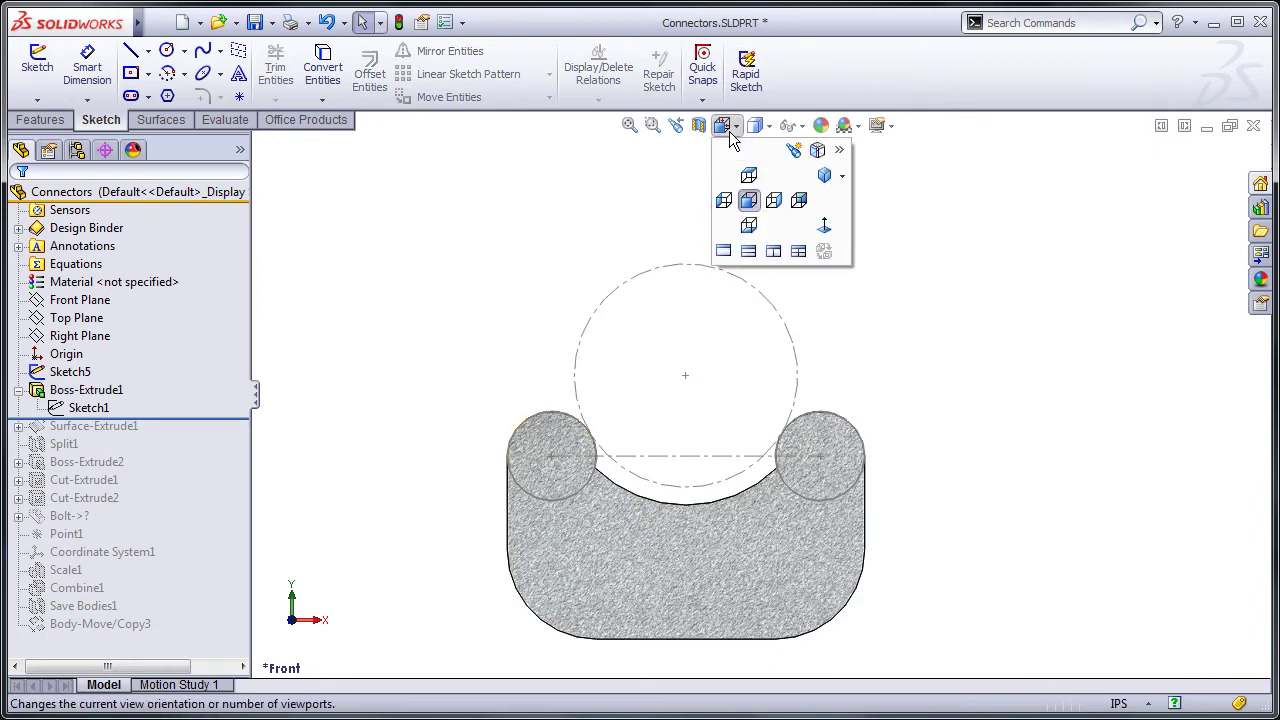
click(821, 175)
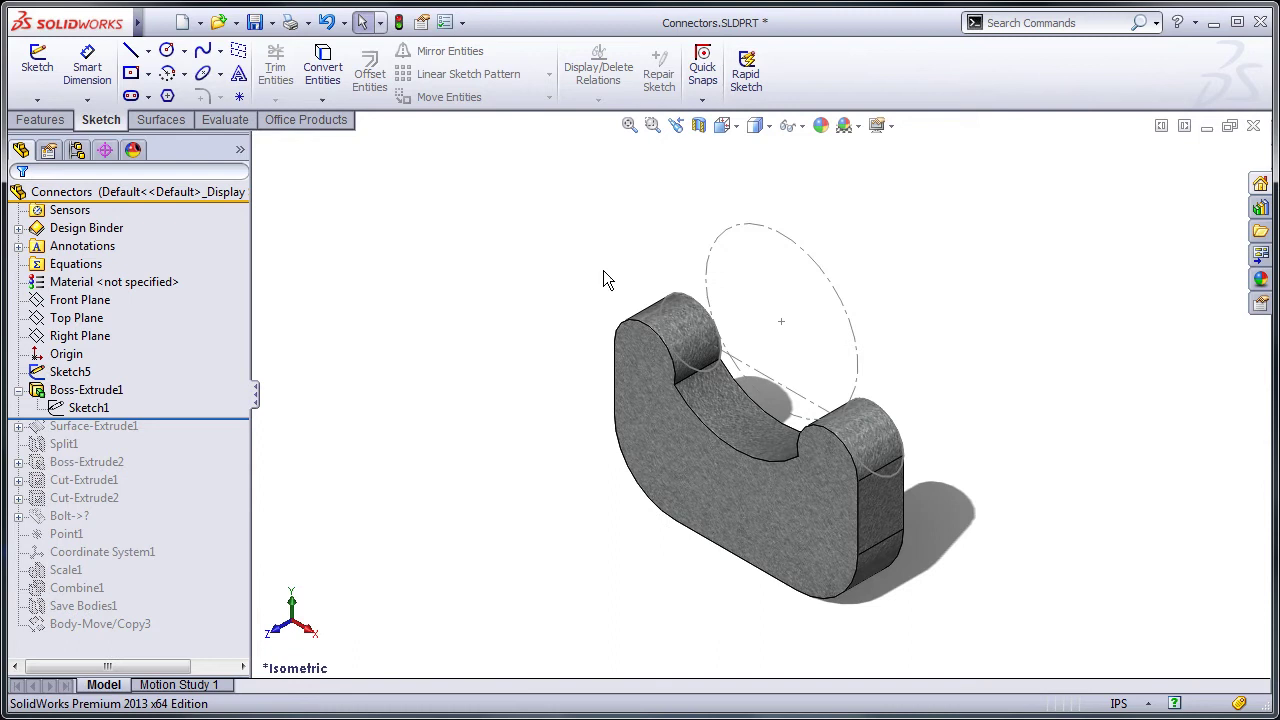
Step: Inspect the extrusion depth value of Boss-Extrude1 and close it without changing it
click(698, 498)
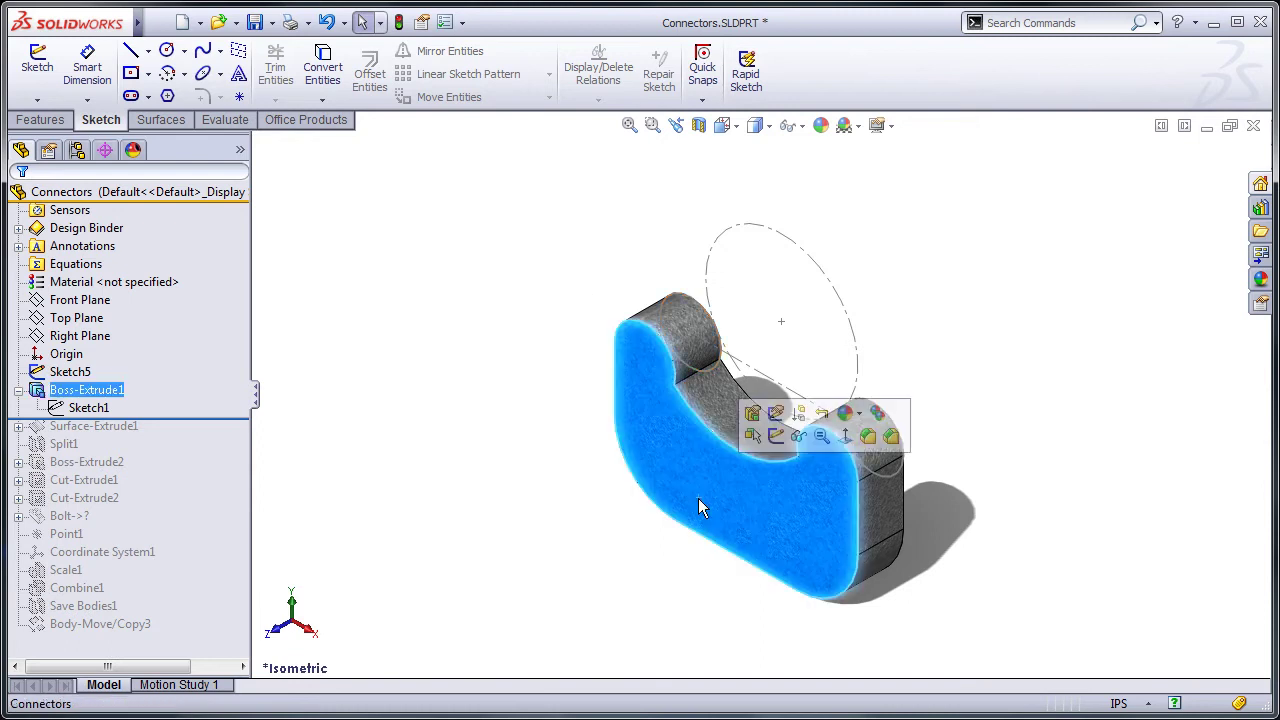
double_click(895, 532)
double_click(912, 564)
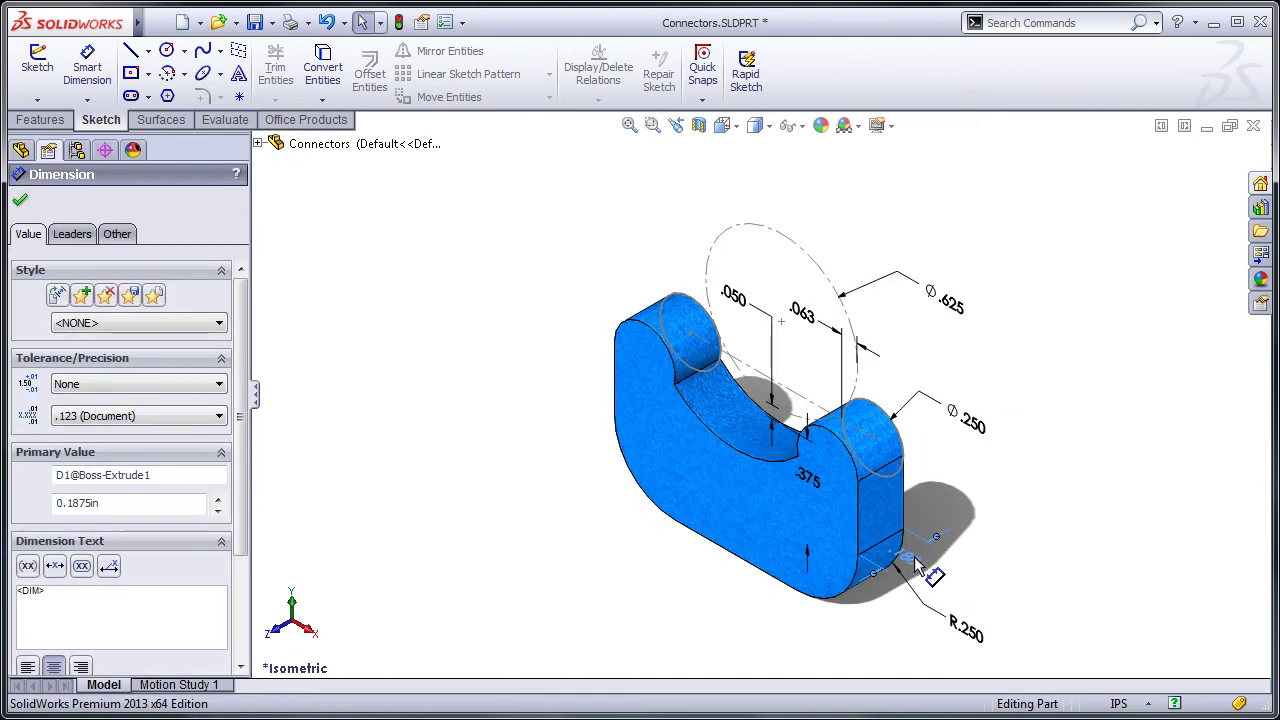
click(860, 558)
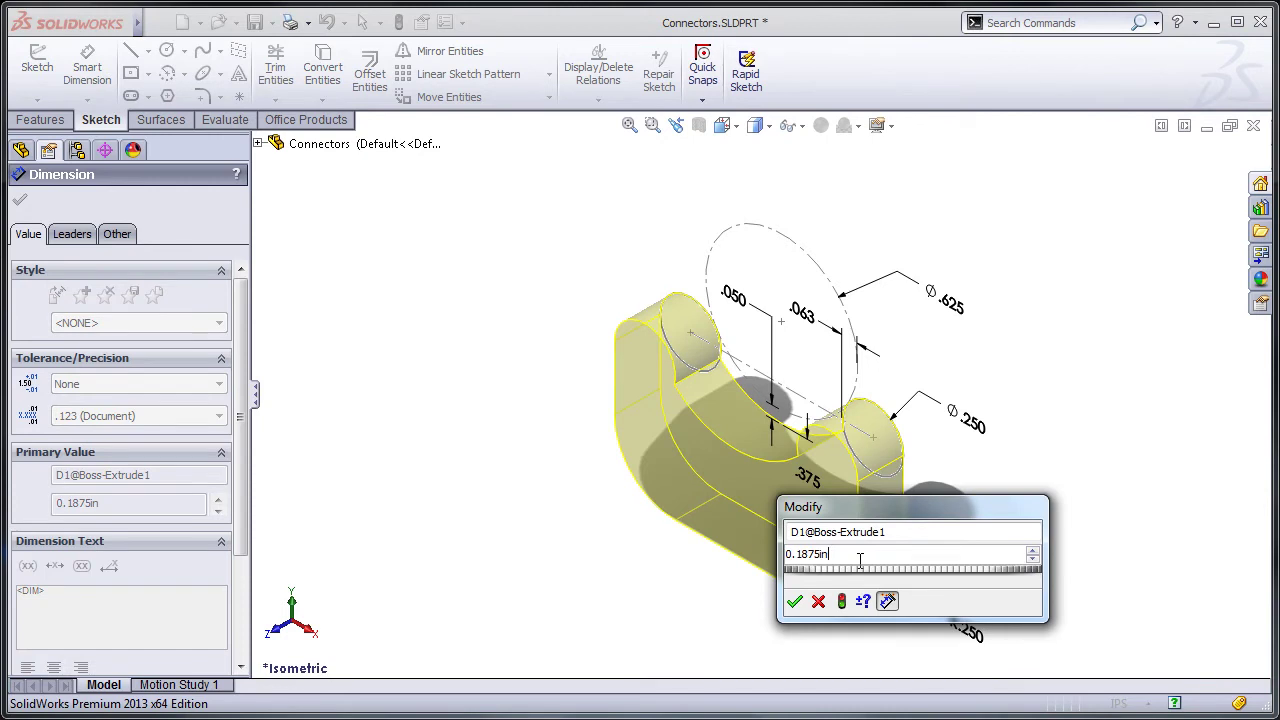
click(819, 600)
click(477, 540)
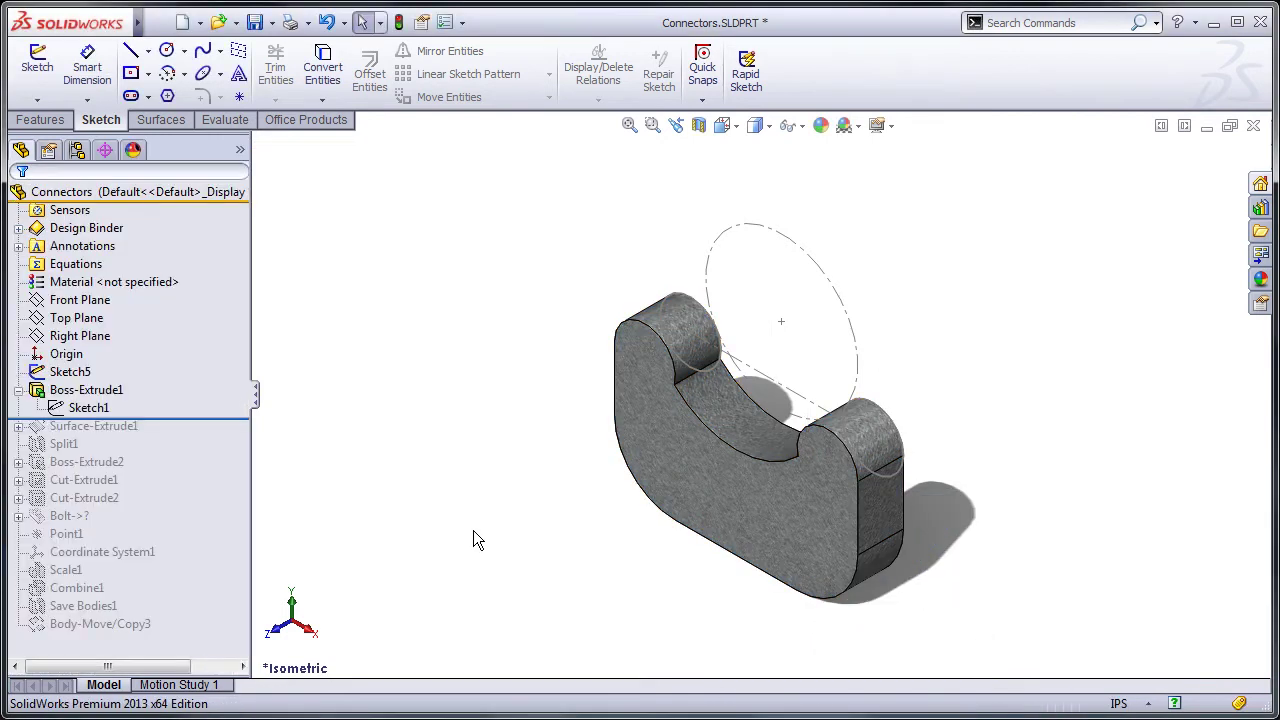
Step: Roll the model forward past Surface-Extrude1 and open its Sketch2 for editing
drag(185, 418, 183, 440)
click(18, 461)
click(88, 479)
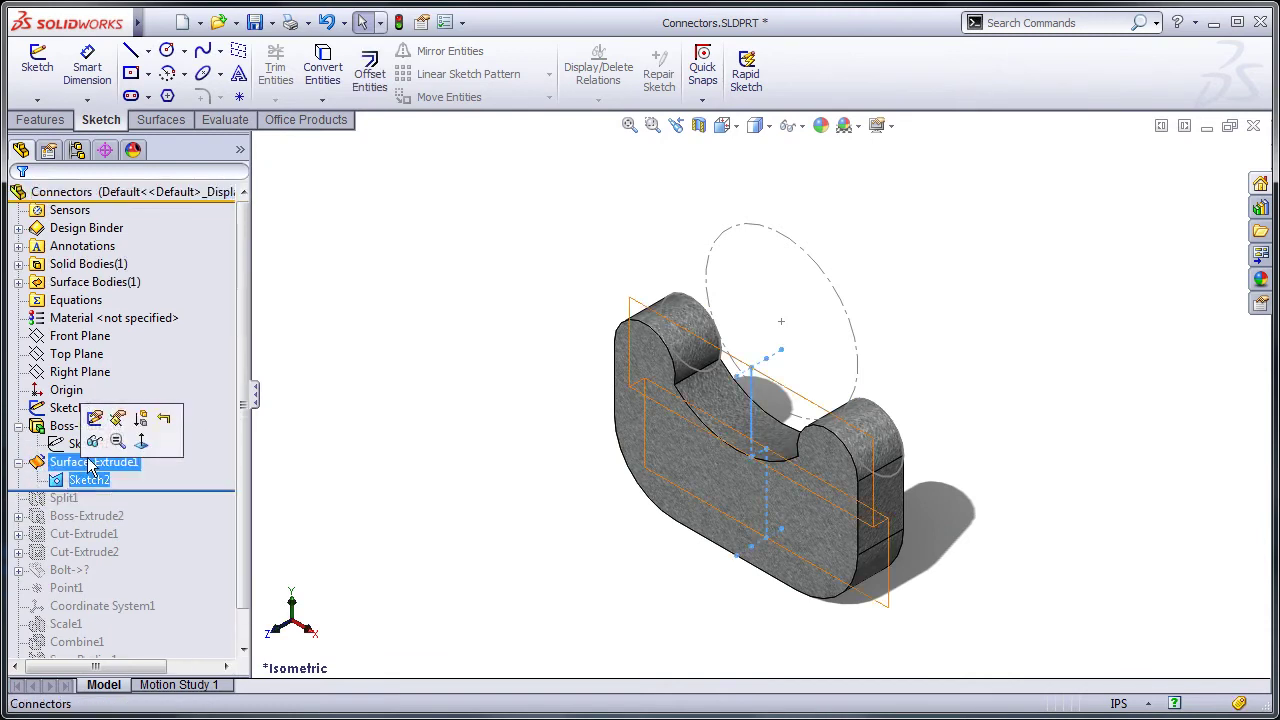
click(92, 420)
Step: Examine the collinear construction line segments and their equal-length relations at the upper end of Sketch2
scroll(755, 330, down, 6)
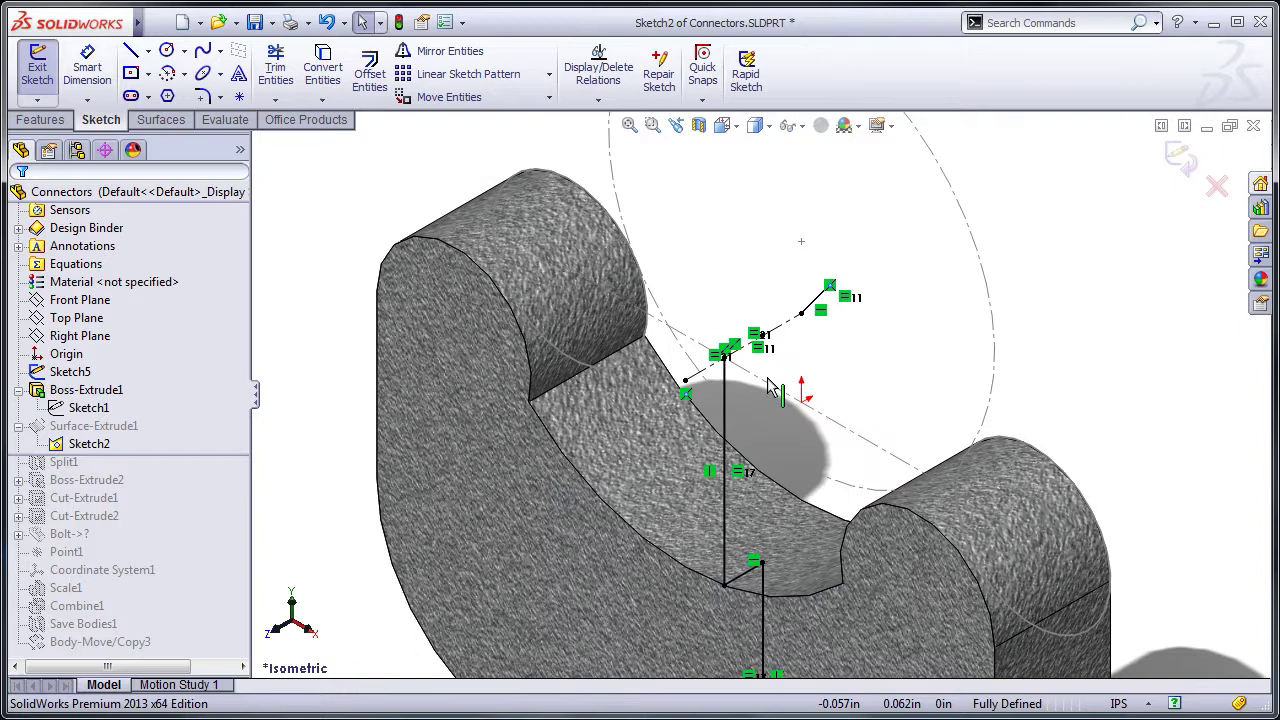
scroll(751, 318, down, 2)
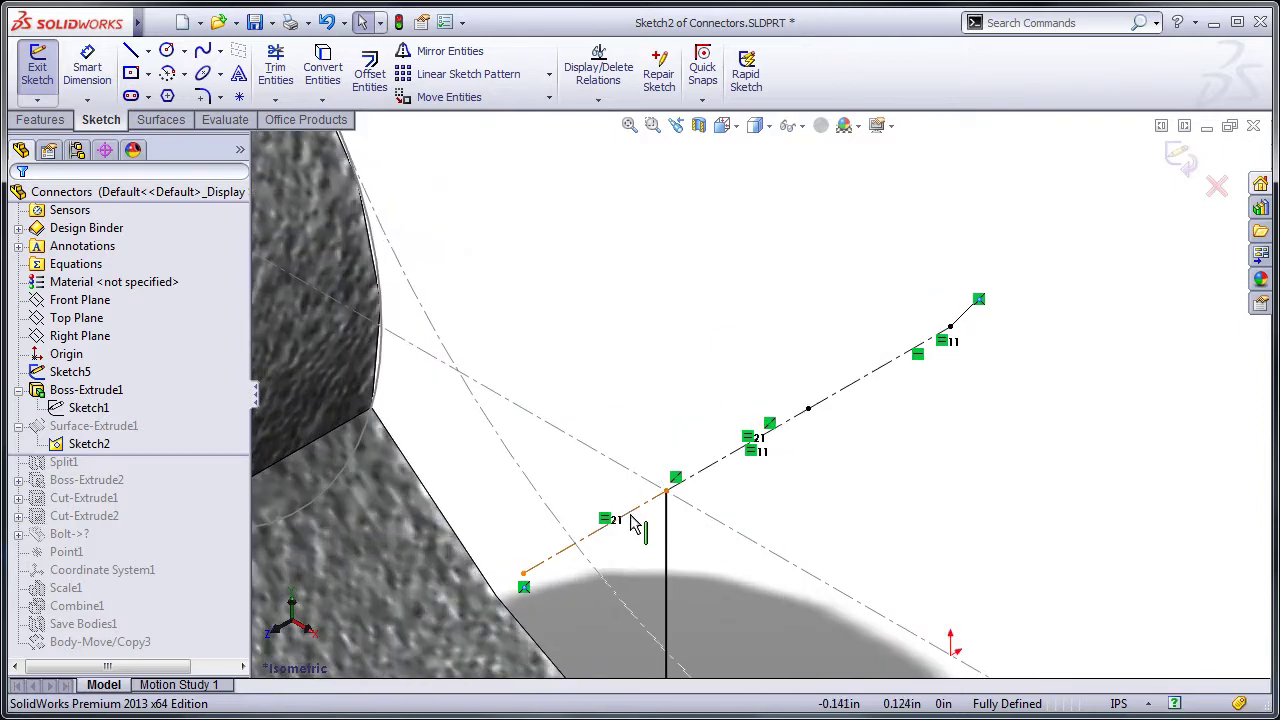
click(633, 511)
click(720, 486)
click(722, 453)
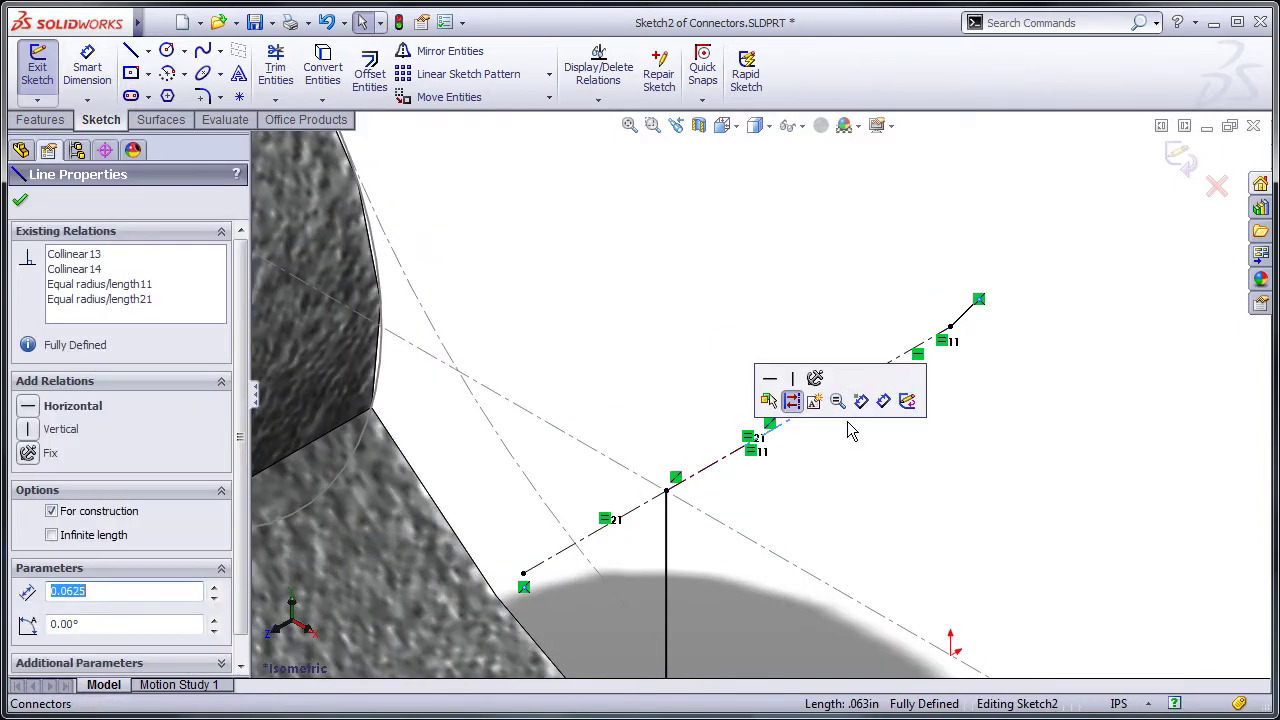
click(856, 421)
click(855, 381)
click(950, 467)
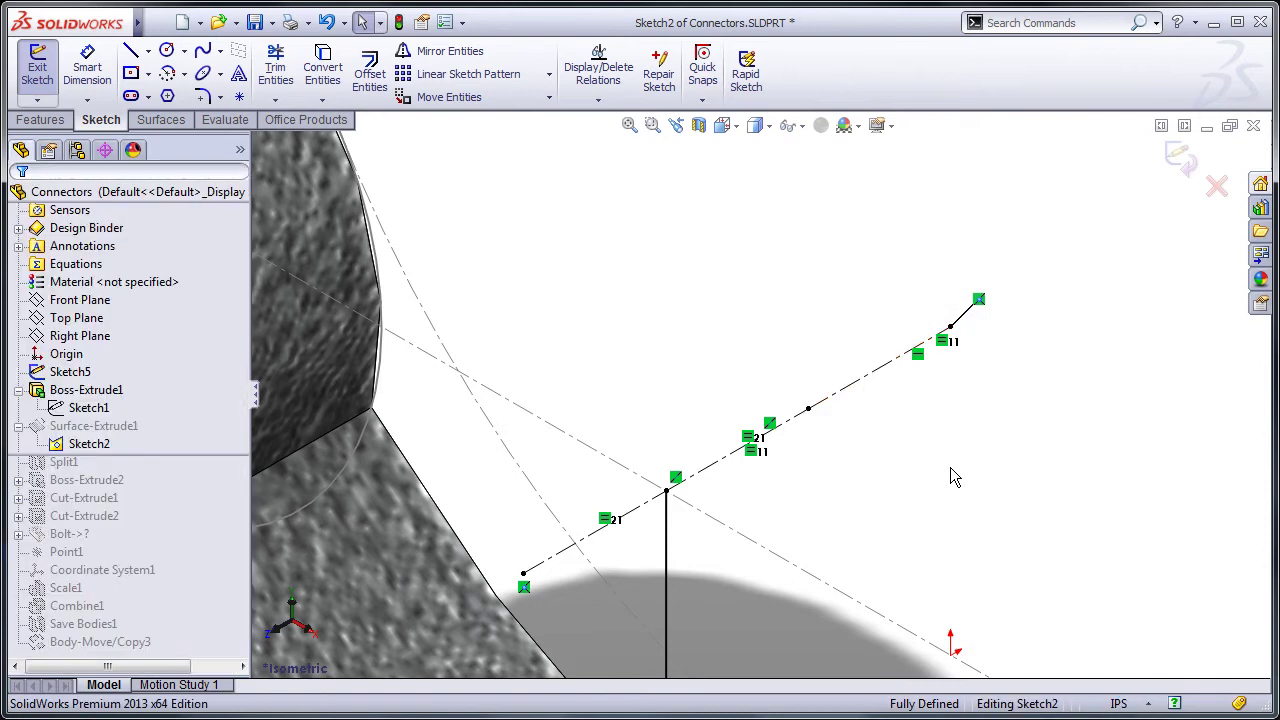
Step: Finish editing Sketch2 and select Surface-Extrude1 to highlight the stepped surface in the part
key(f)
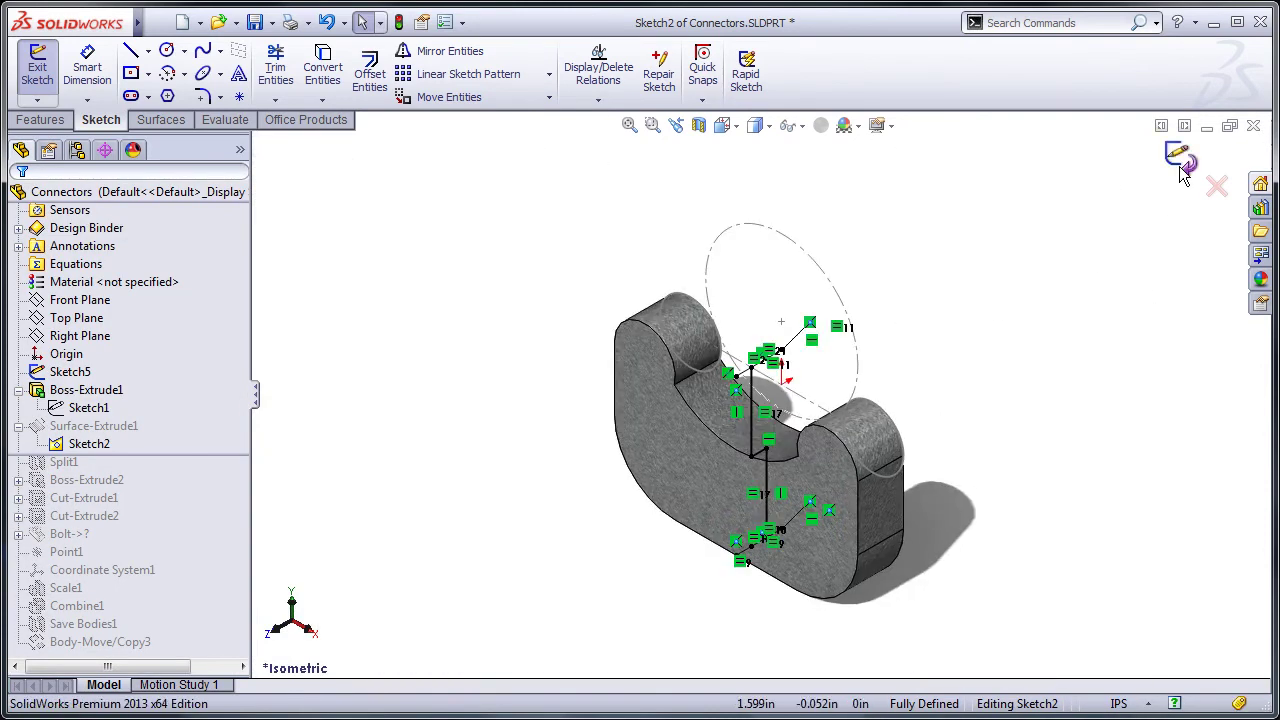
click(1178, 163)
click(95, 463)
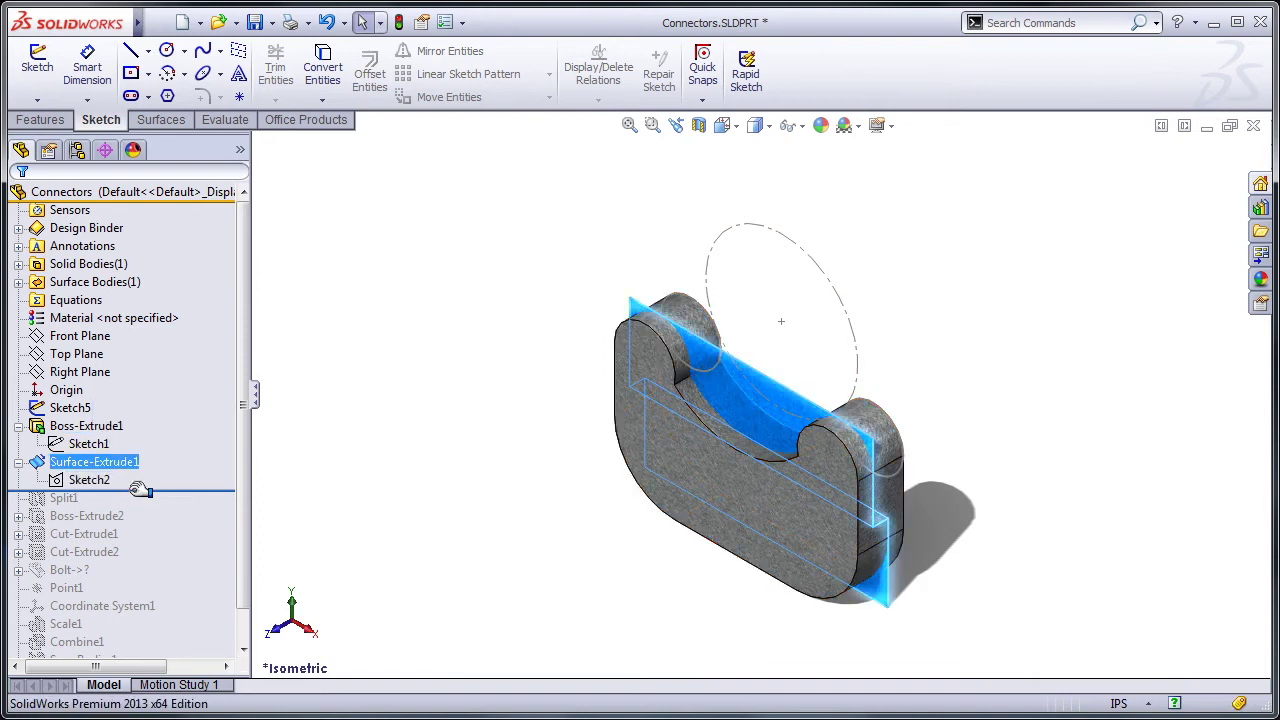
Step: Roll the model forward past Split1 and review its trim tool and resulting bodies without changing the feature
drag(128, 492, 128, 508)
click(80, 497)
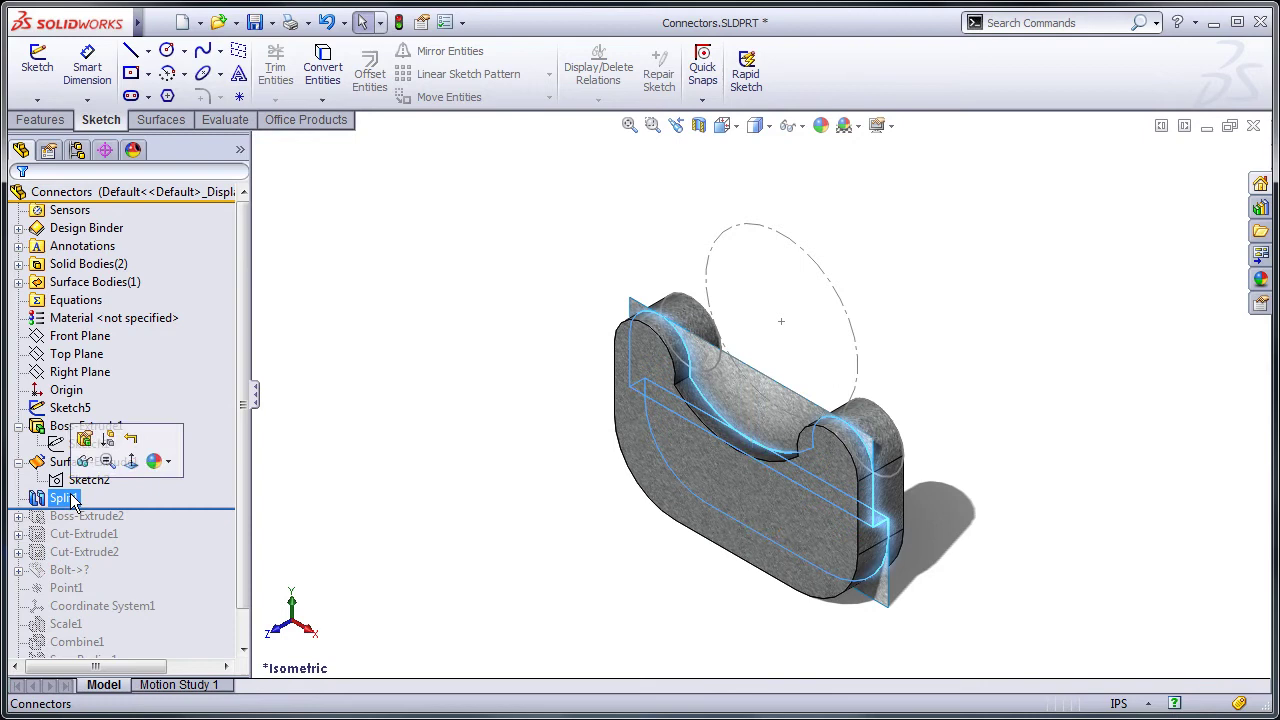
click(85, 445)
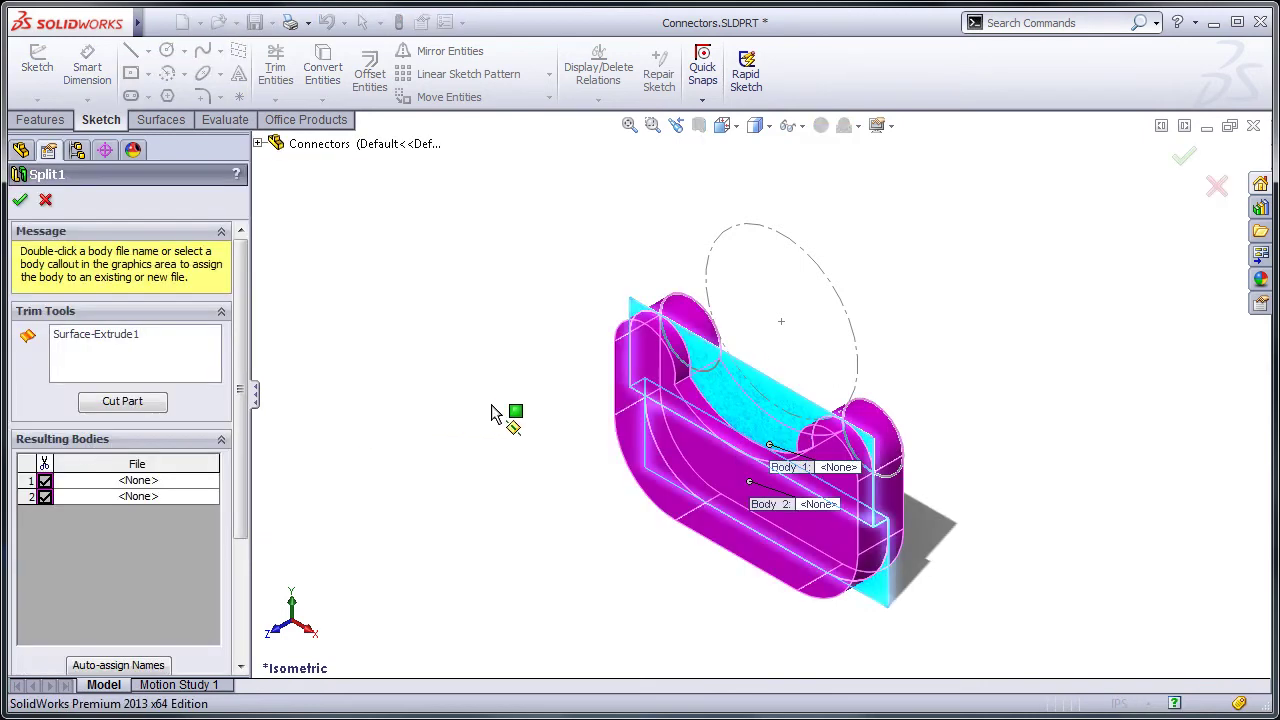
click(46, 201)
Step: Roll the model forward past Boss-Extrude2, select its Sketch3 and view the split part from the side
drag(148, 508, 130, 526)
click(18, 516)
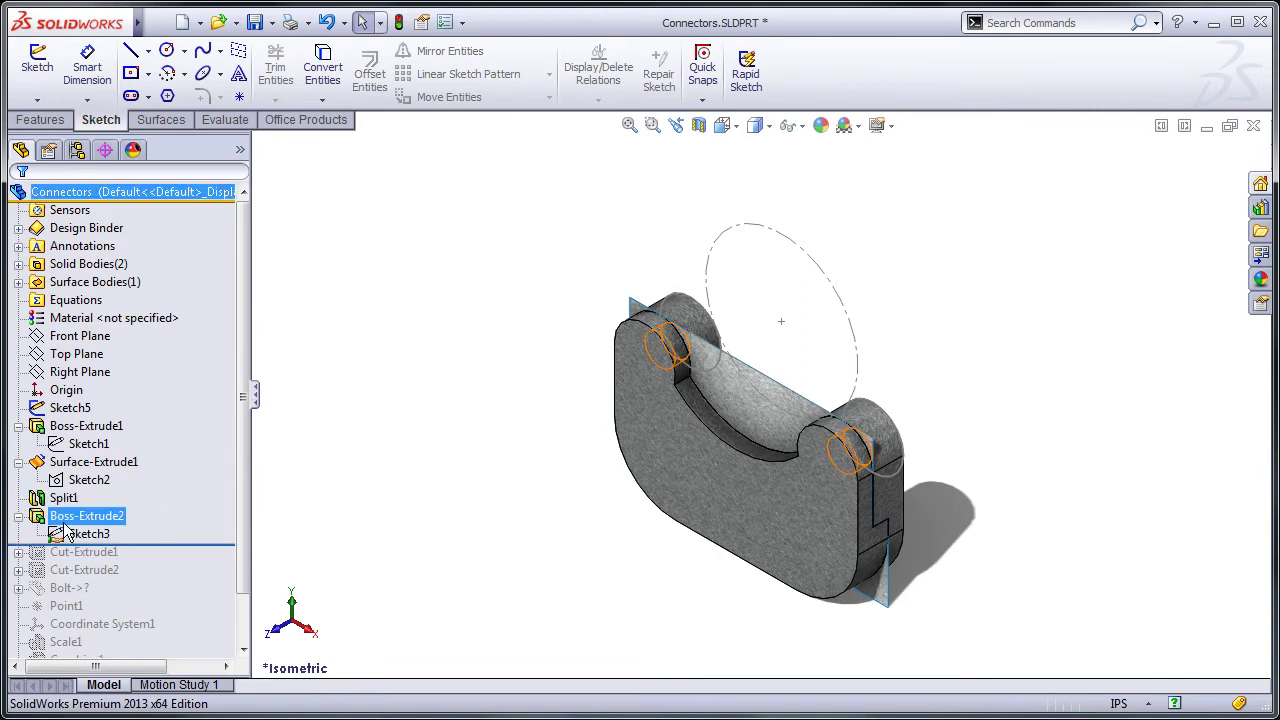
click(88, 533)
middle_drag(612, 468, 571, 500)
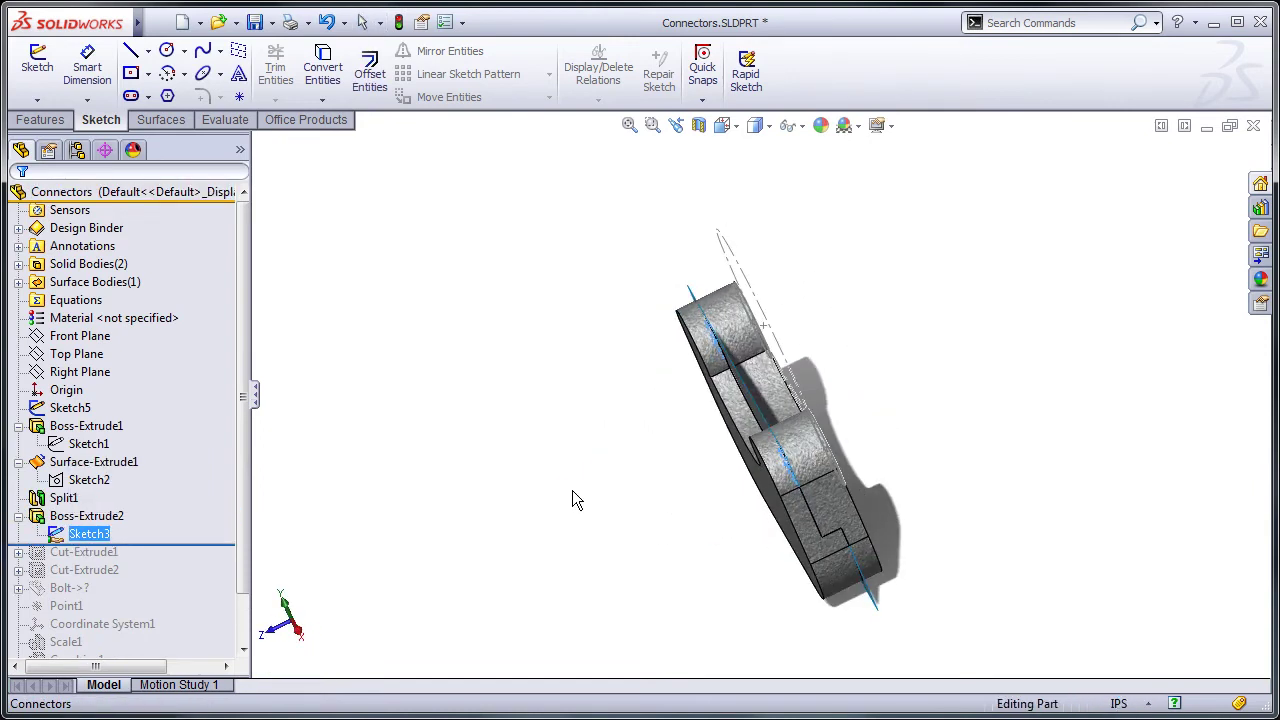
Step: Hide the Connector Female body to expose the pegs and inner face of the other connector half
right_click(750, 343)
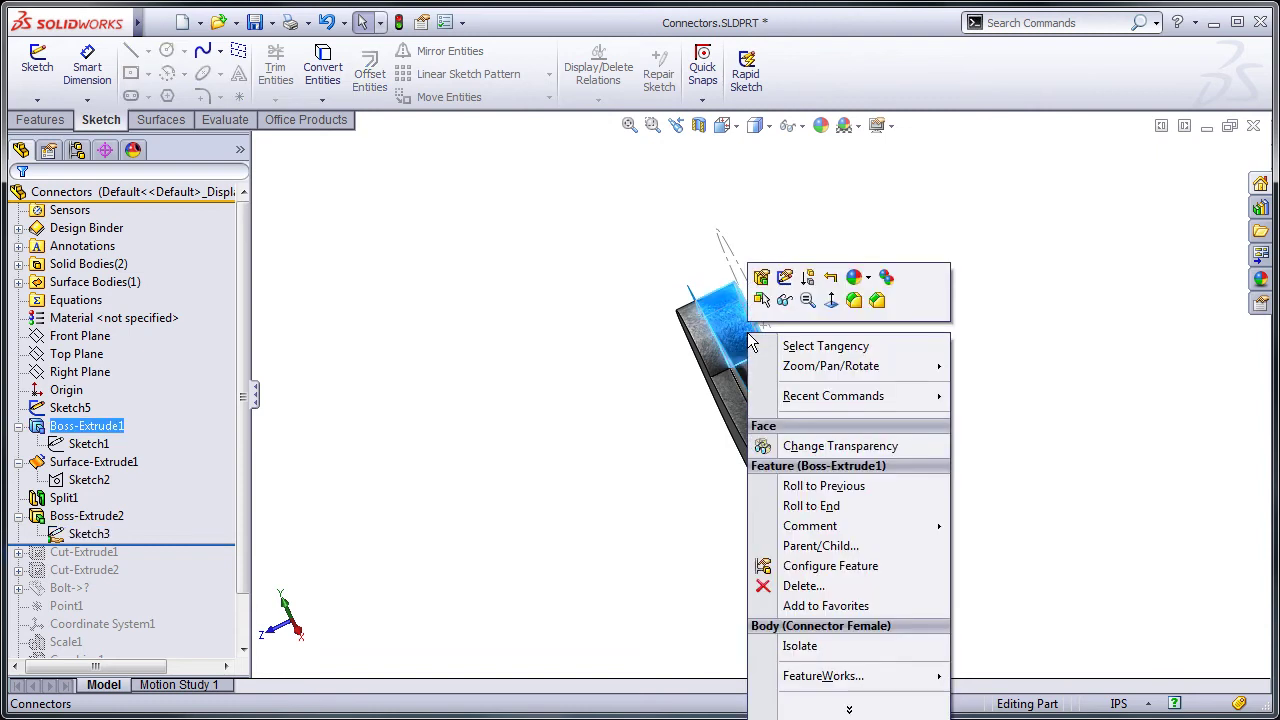
click(782, 298)
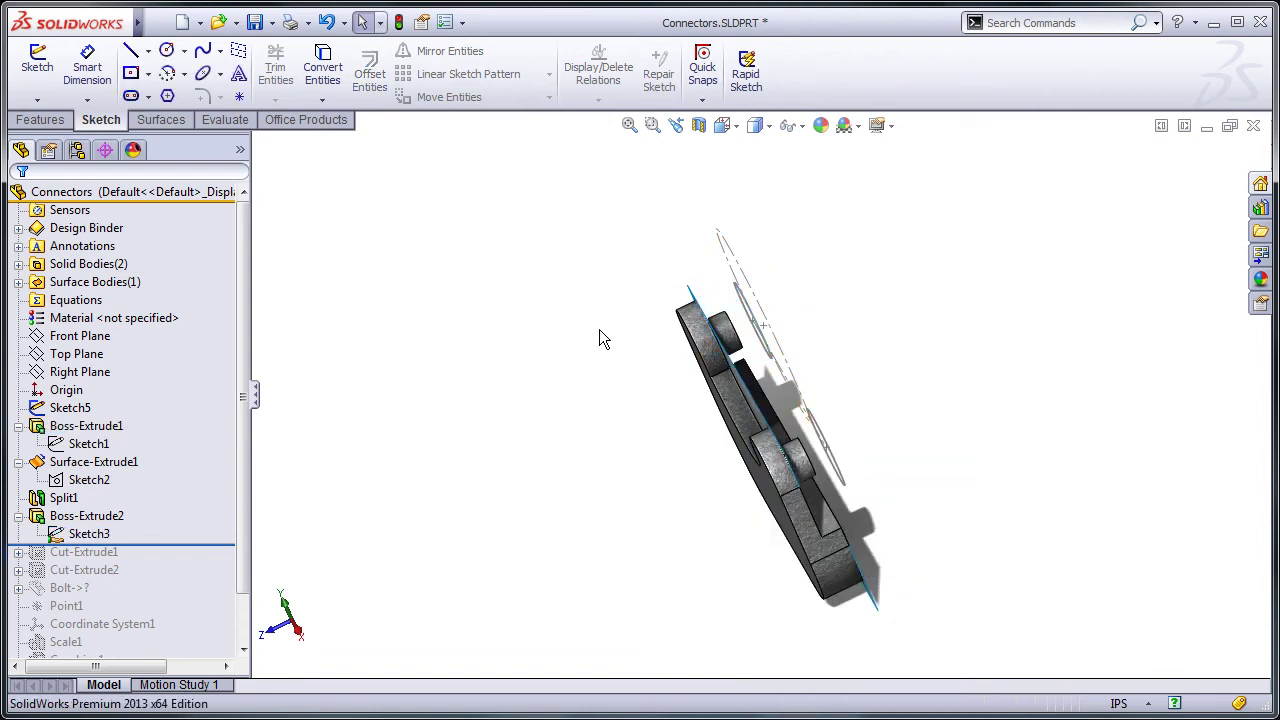
mouse_move(600, 337)
middle_down()
mouse_move(606, 354)
mouse_move(574, 377)
mouse_move(560, 417)
middle_up()
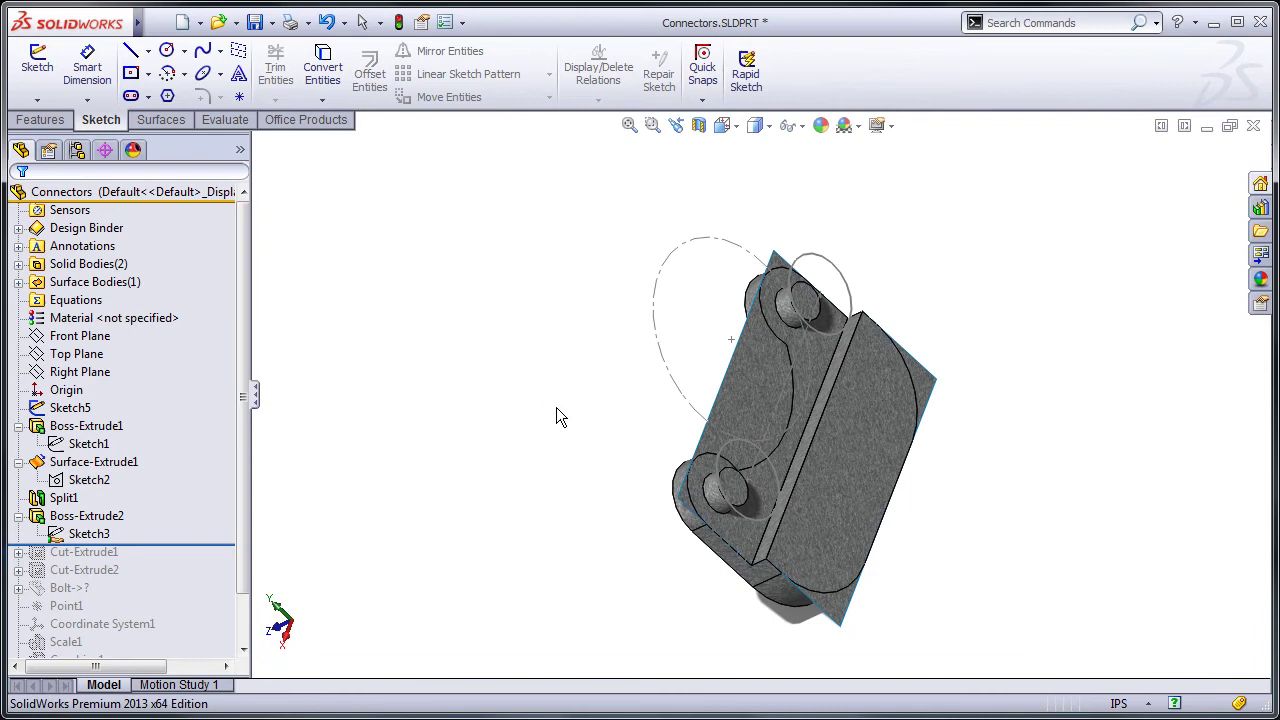
Step: Hide Sketch5 and the Surface-Extrude1 surface so only the pegged connector body remains displayed
click(97, 410)
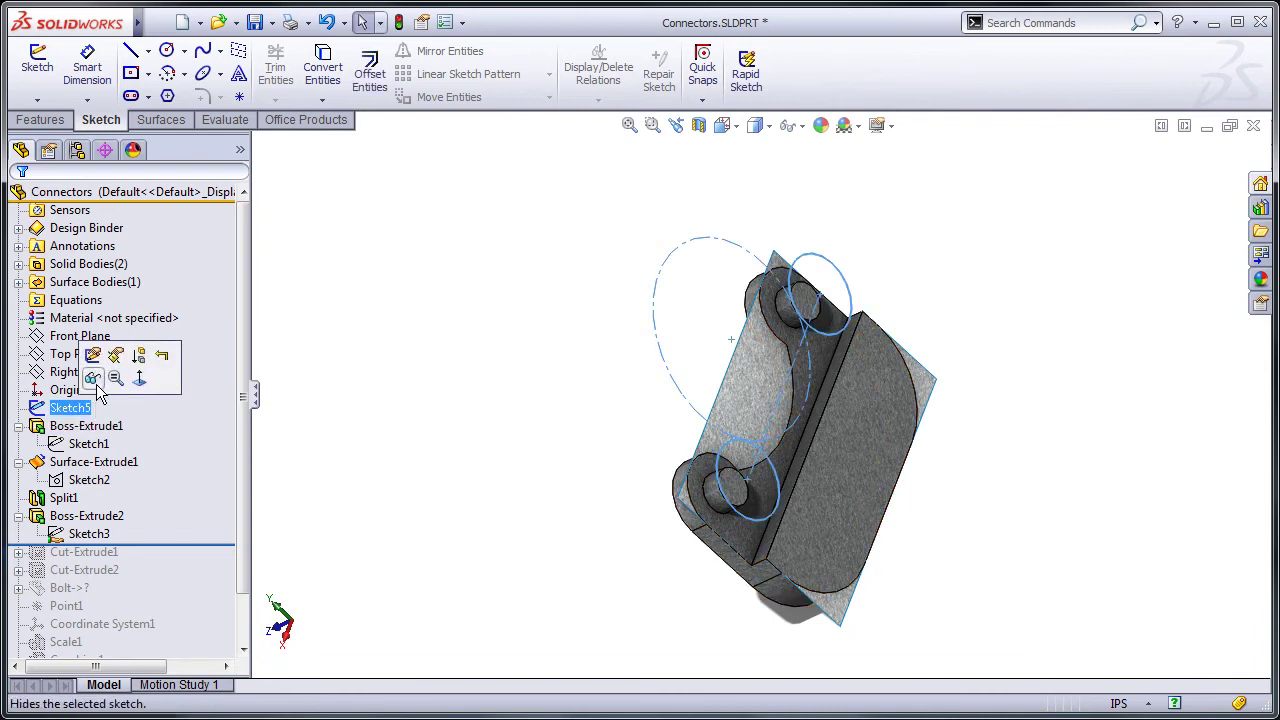
click(92, 377)
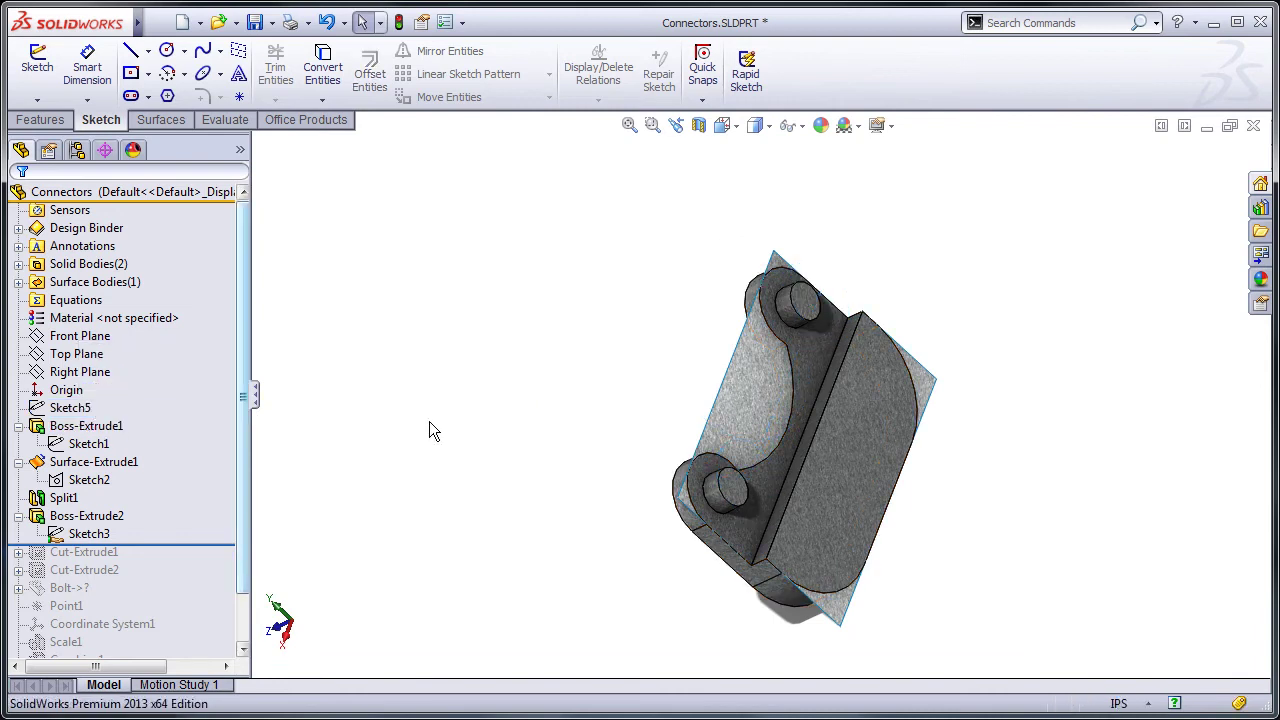
click(94, 461)
click(103, 437)
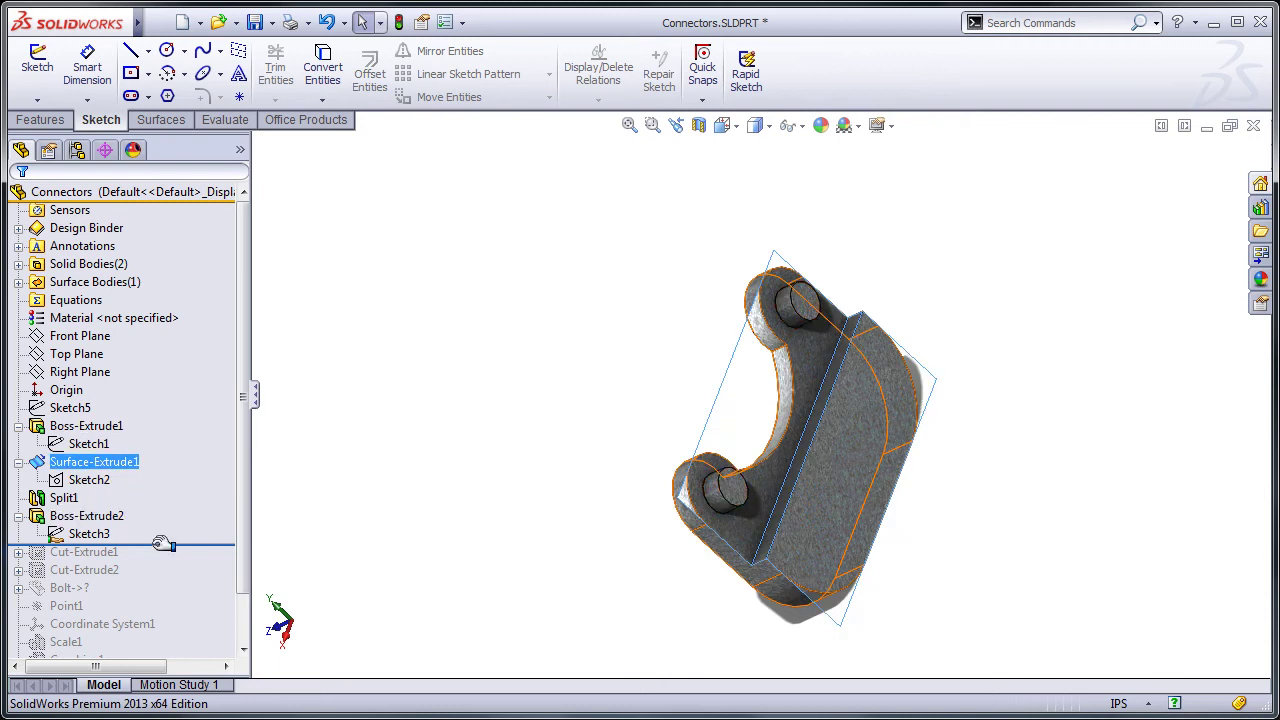
Step: Roll the model forward past Cut-Extrude1, hide the Boss-Extrude2 solid body and show the Connector Female body
drag(163, 544, 163, 562)
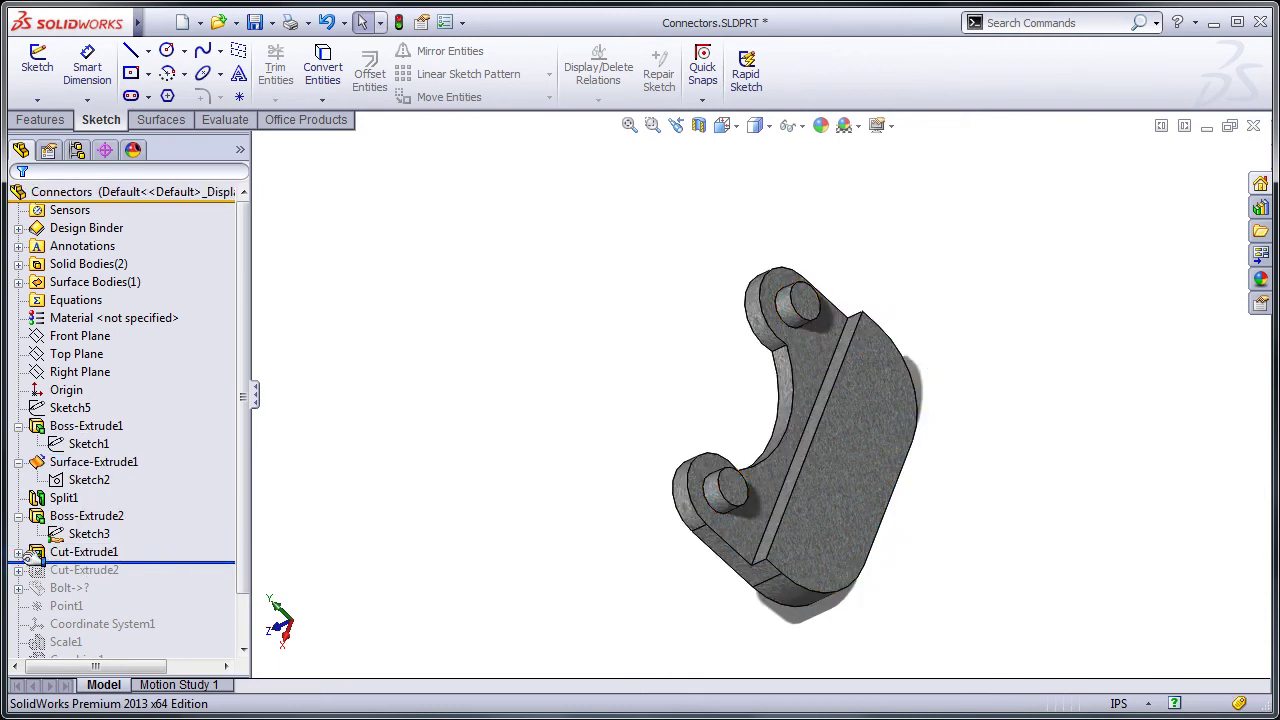
click(19, 264)
click(105, 282)
click(88, 252)
shift+click(92, 302)
click(100, 300)
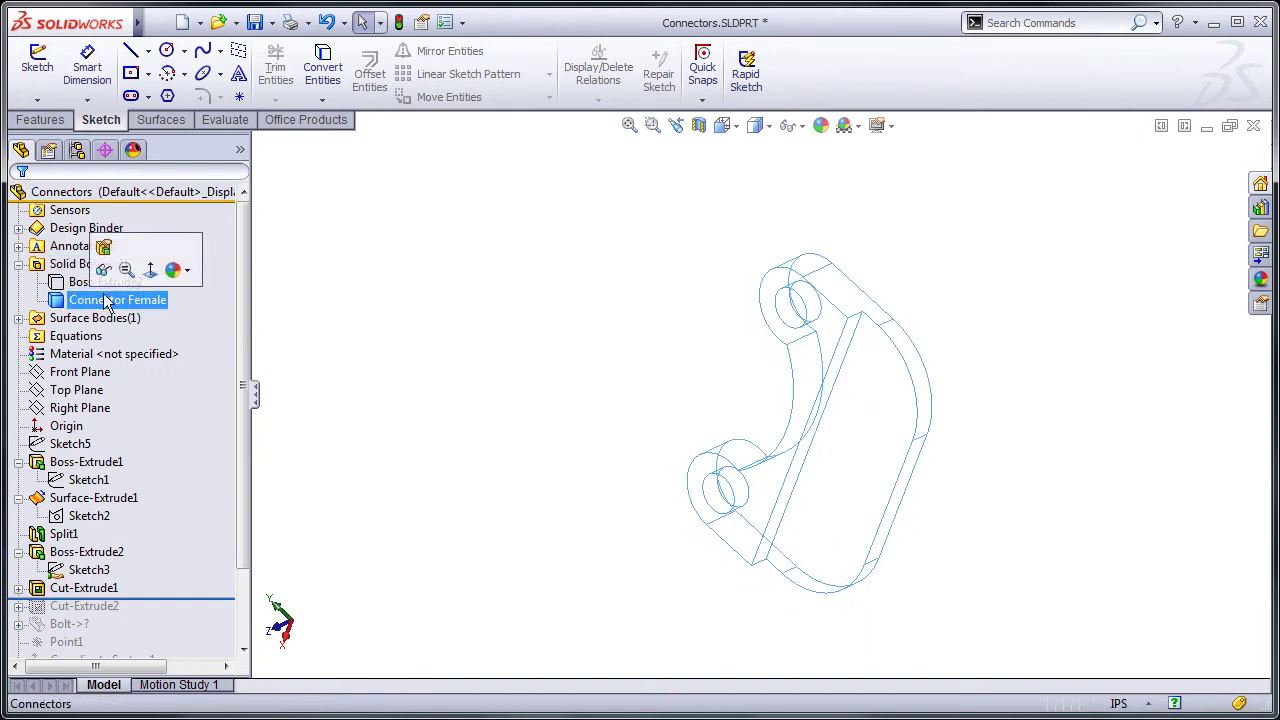
click(88, 268)
Step: Roll the model forward past Cut-Extrude2 and the inserted Bolt part, viewing the female connector from its holed side
drag(155, 598, 195, 606)
middle_drag(471, 545, 594, 457)
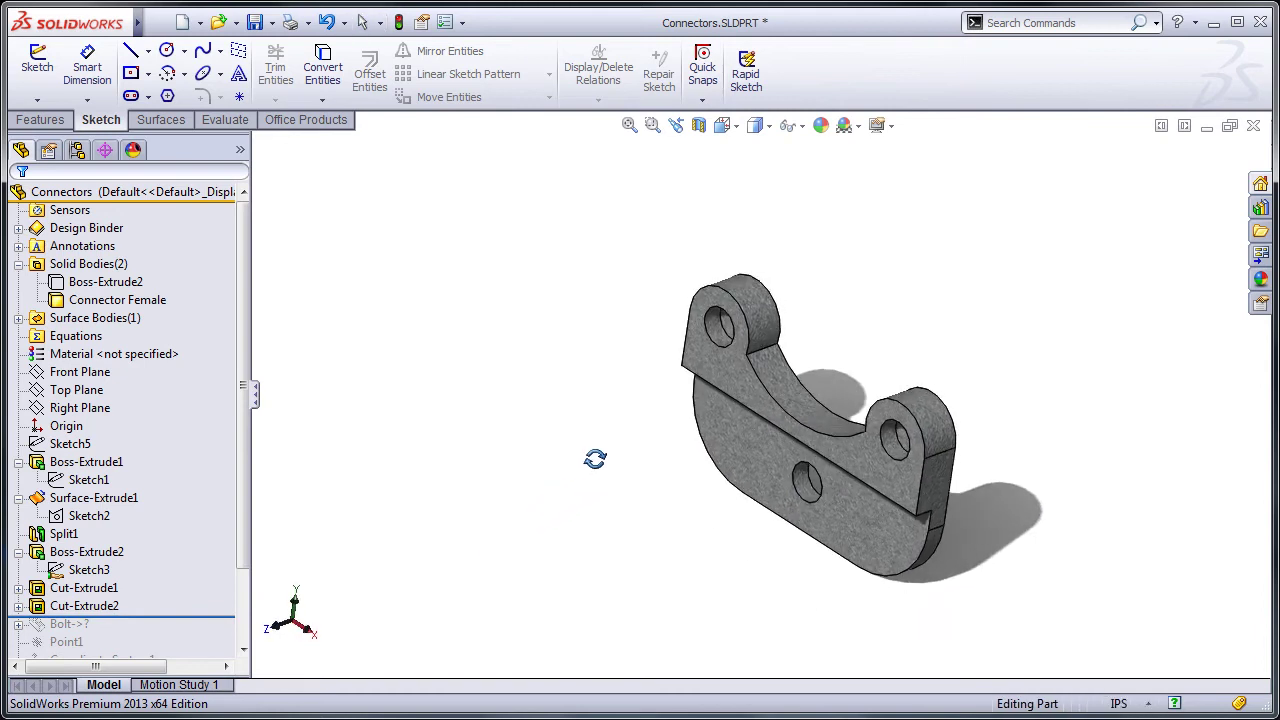
drag(150, 617, 148, 634)
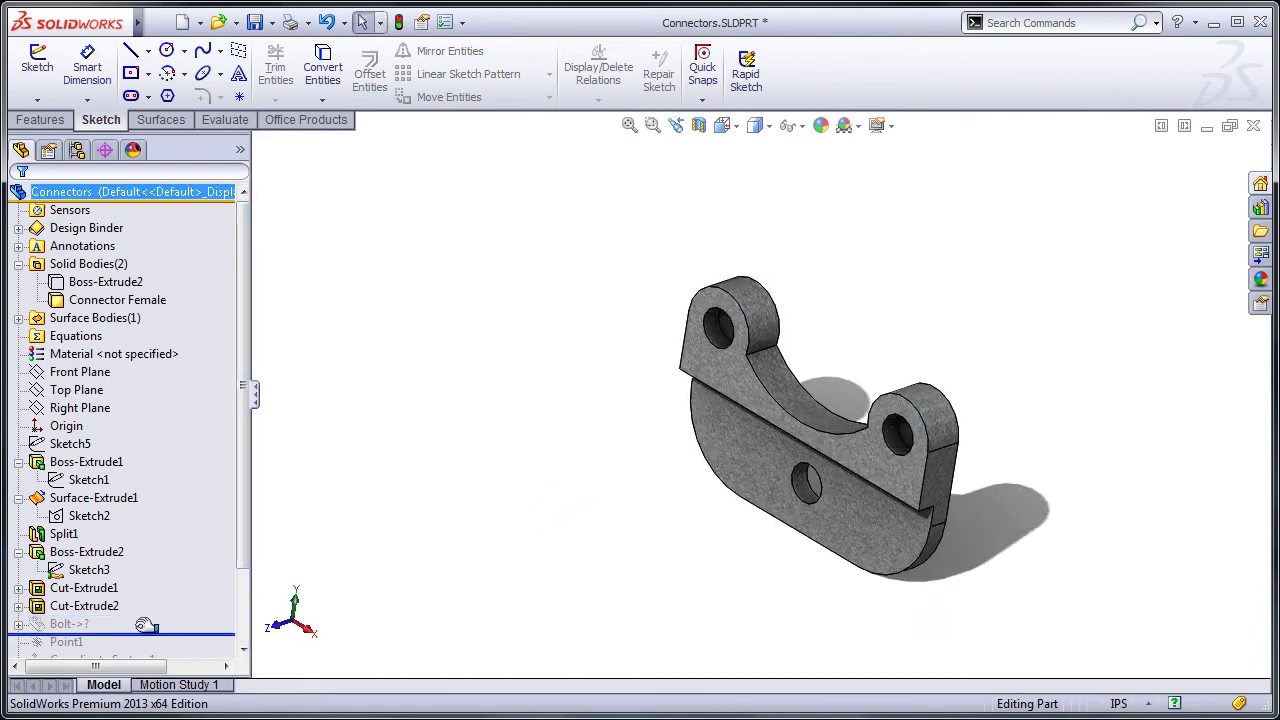
Step: Show the hidden Boss-Extrude2 solid body again alongside the female connector and bolt
click(104, 281)
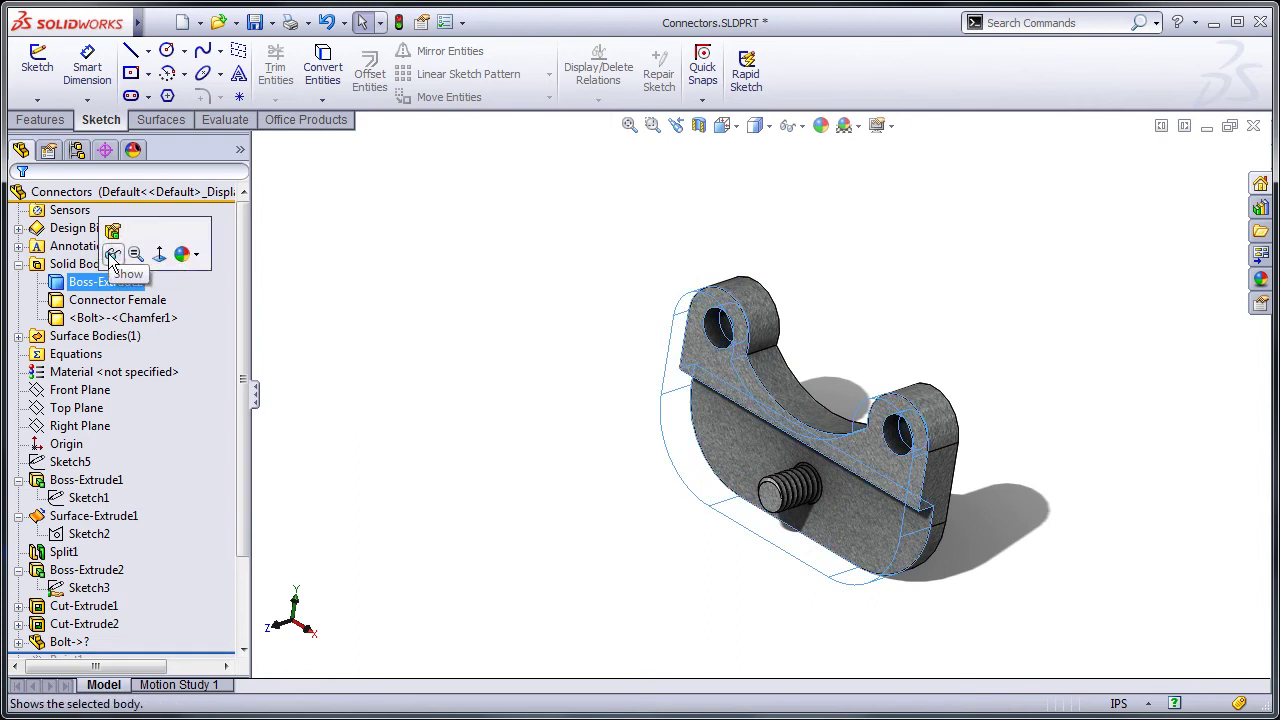
click(113, 254)
click(421, 372)
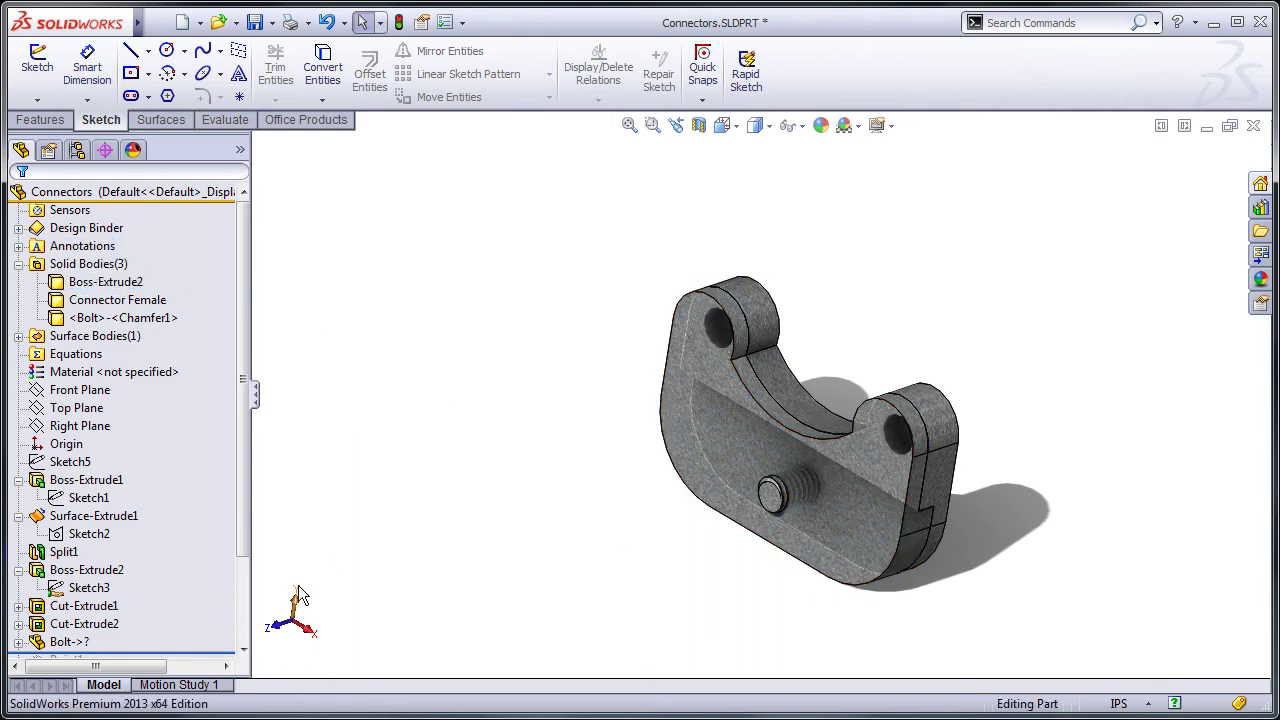
Step: Roll the model forward past Point1 and Coordinate System1, and review the arc-center edge selection that defines Point1
scroll(234, 598, down, 2)
drag(178, 548, 180, 580)
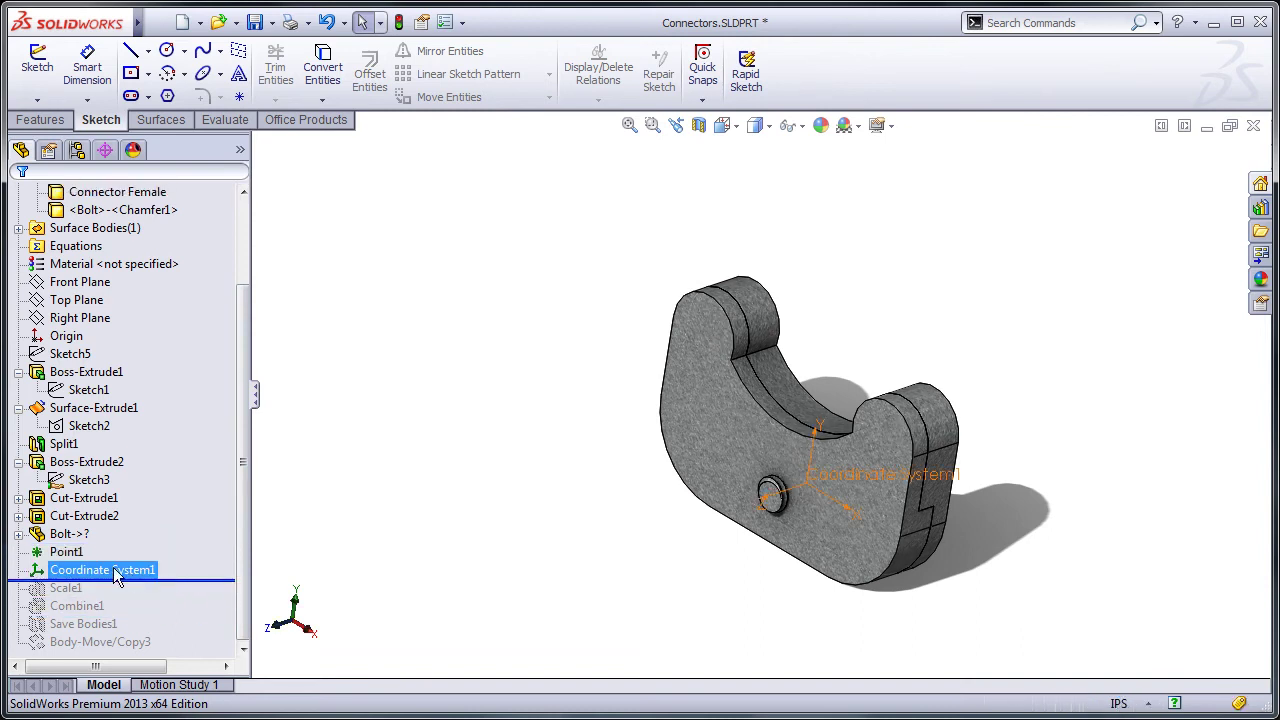
click(70, 553)
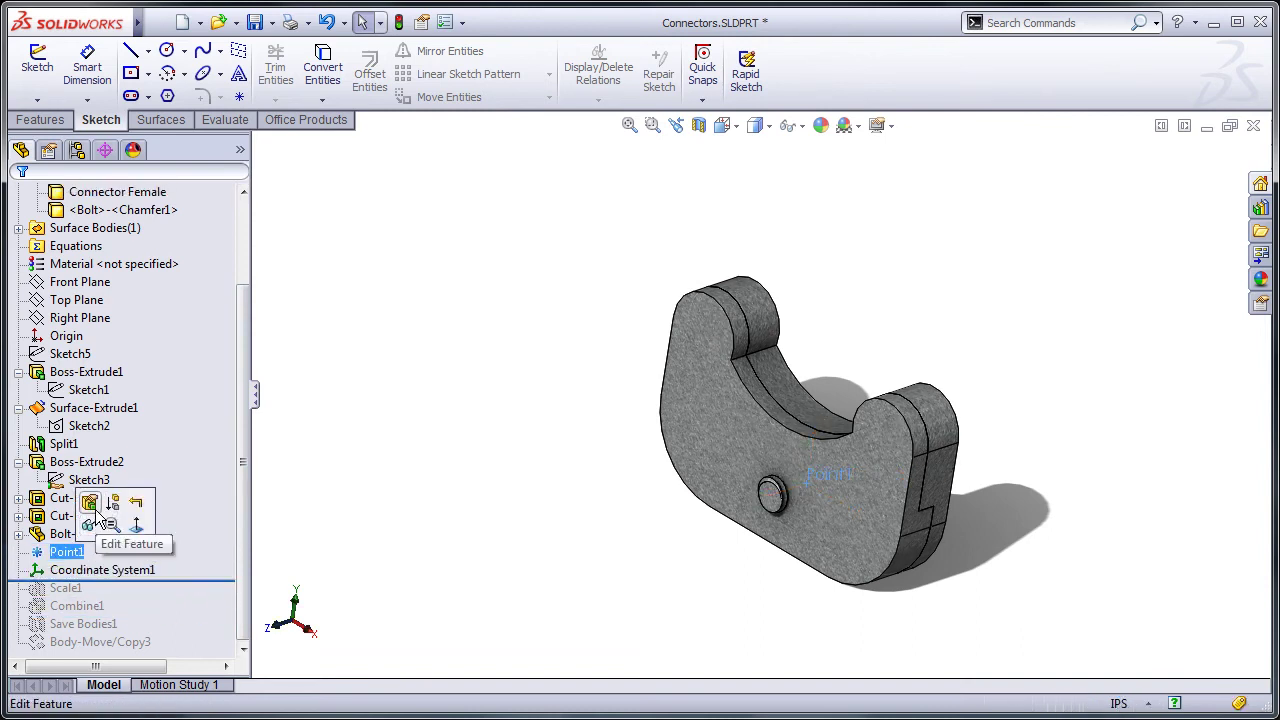
click(90, 505)
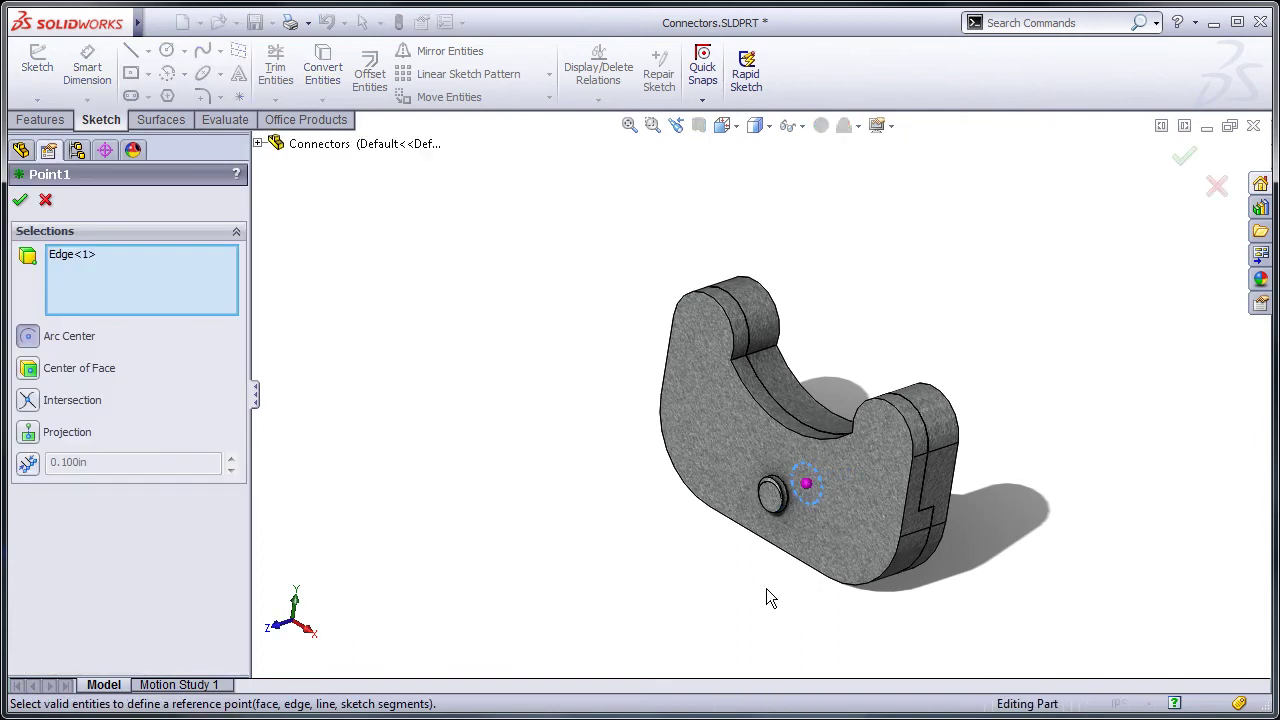
mouse_move(770, 597)
middle_down()
mouse_move(631, 594)
mouse_move(680, 623)
mouse_move(749, 591)
middle_up()
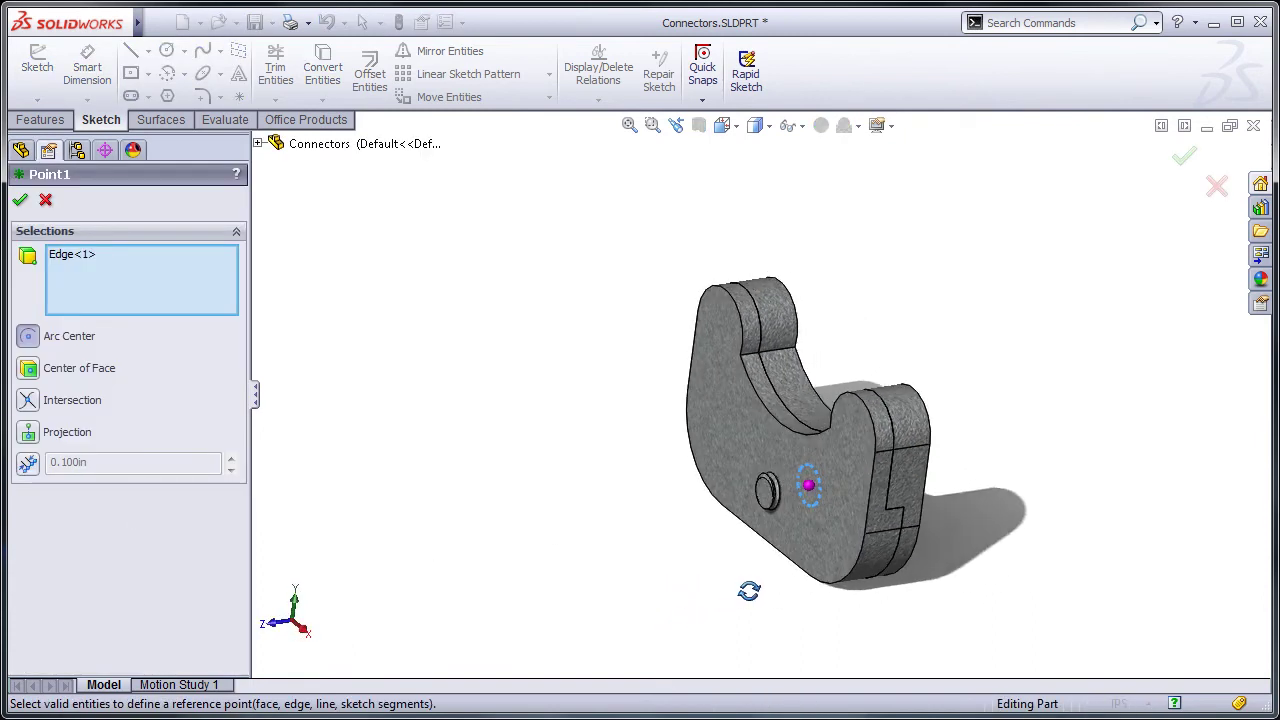
click(21, 201)
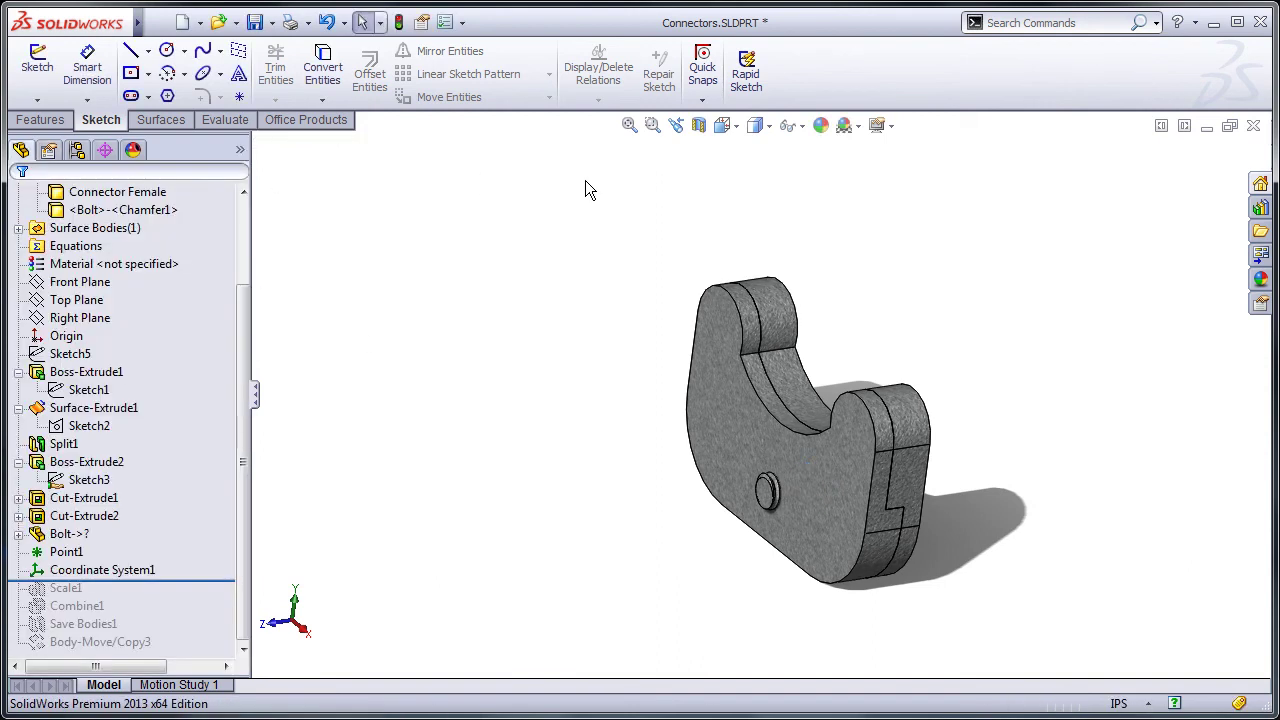
Step: Highlight Coordinate System1 in the part and look through the available Reference Geometry types
click(111, 566)
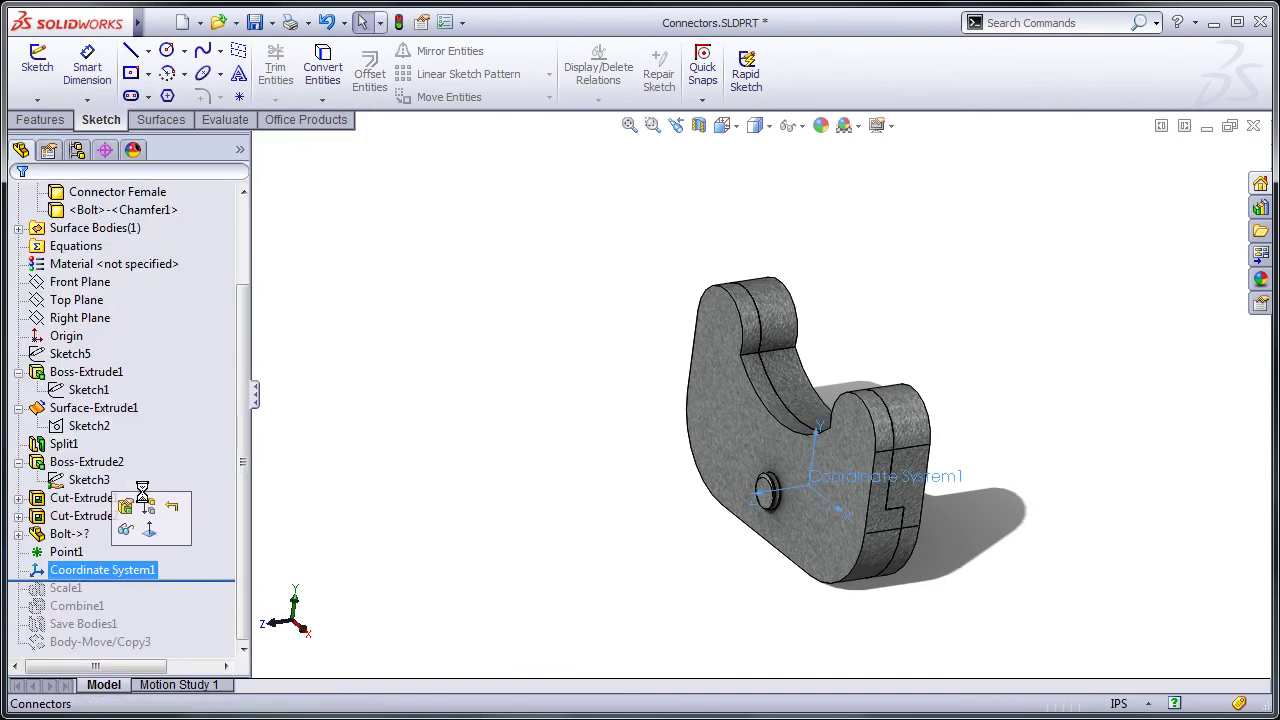
click(61, 121)
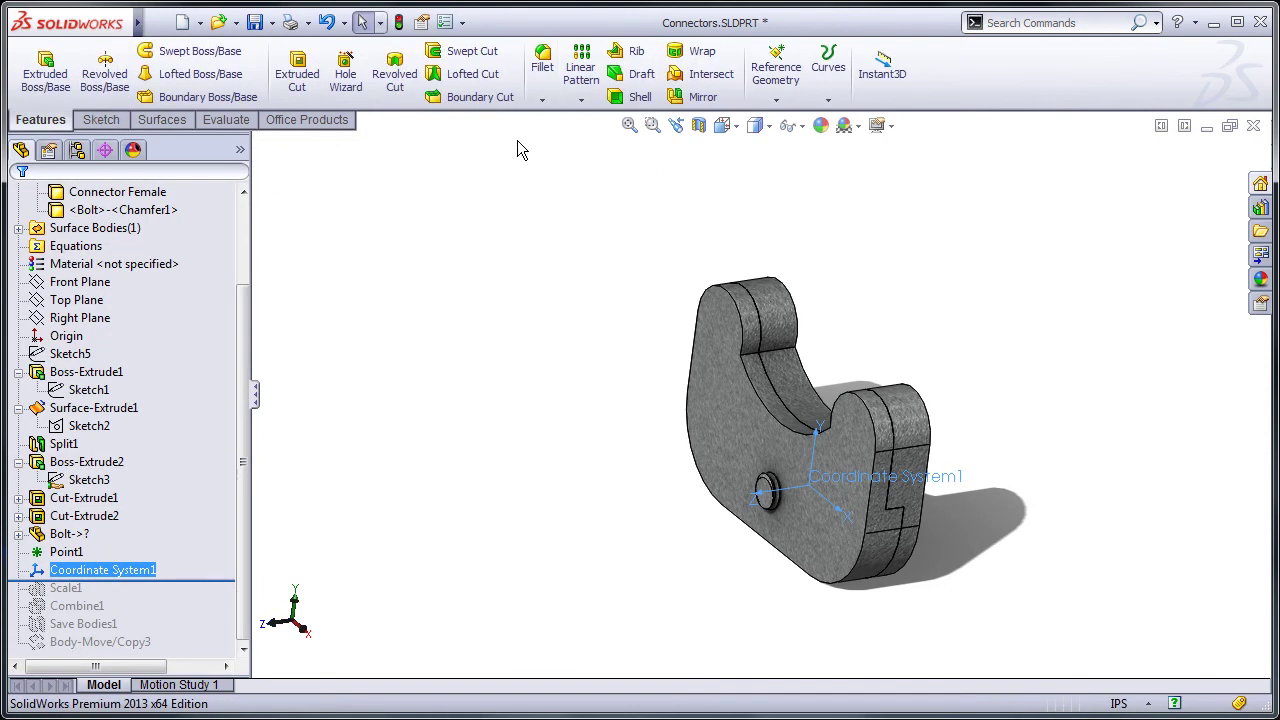
click(776, 100)
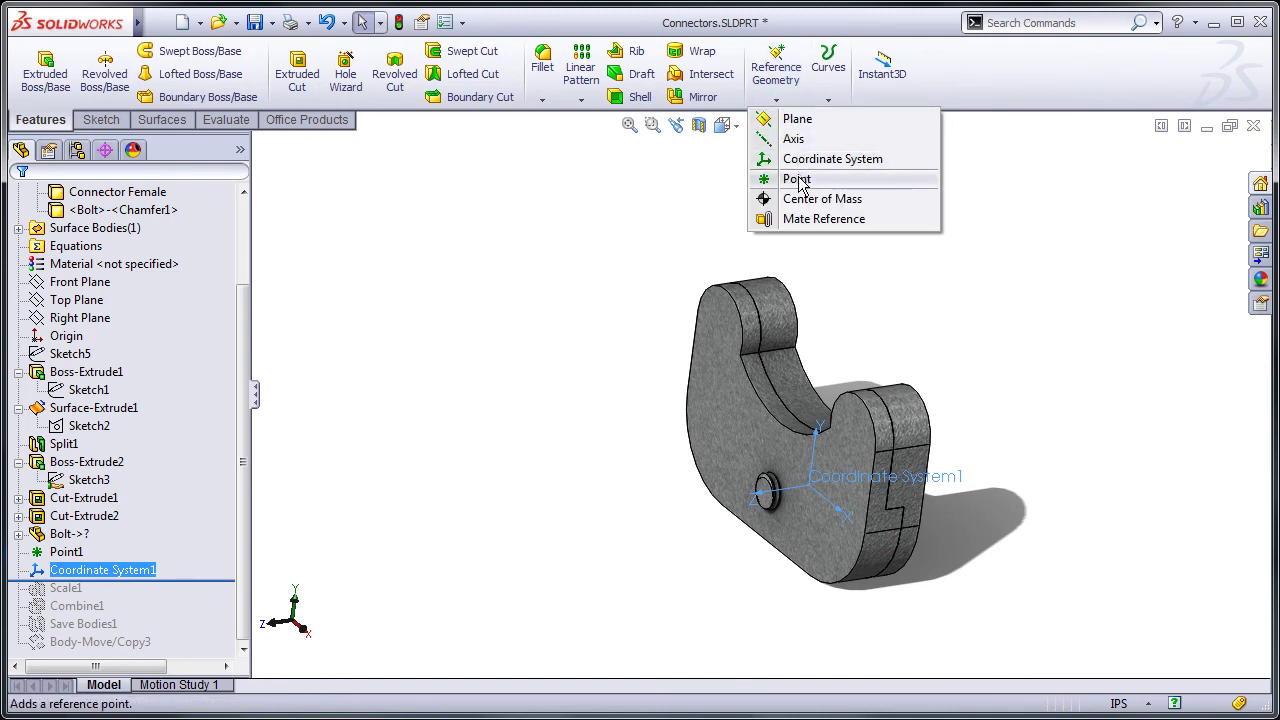
key(Escape)
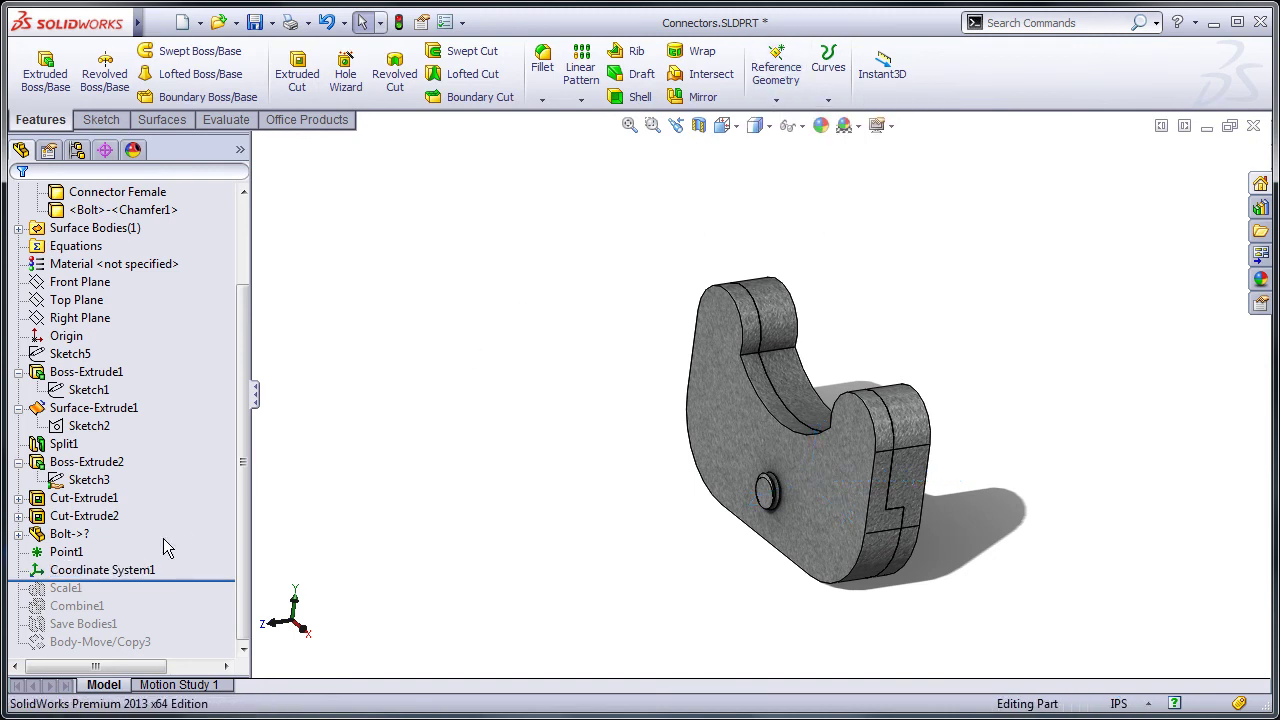
Step: Roll the model forward past Scale1 and review the bolt body's scale factors about Coordinate System1
drag(178, 583, 72, 597)
click(71, 597)
click(84, 538)
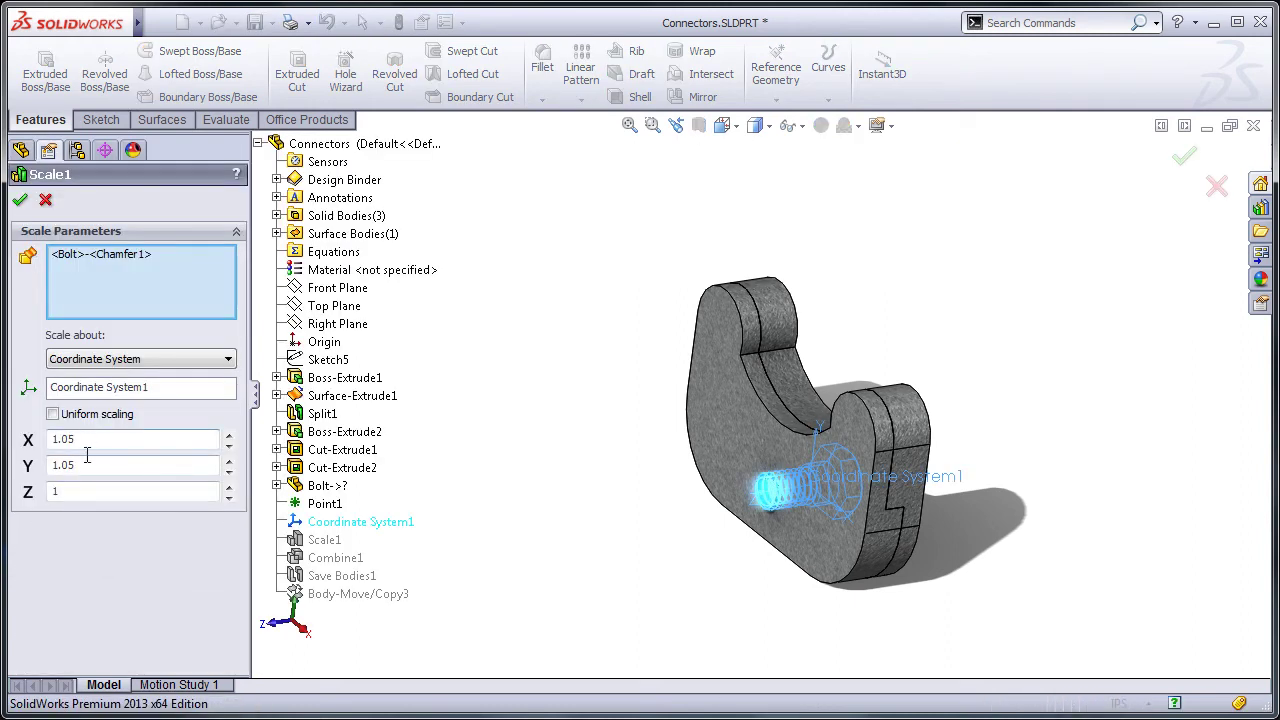
click(45, 199)
Step: Roll the model forward past Combine1 and review its Subtract operation with the main body and bolt body
drag(128, 592, 100, 612)
click(80, 607)
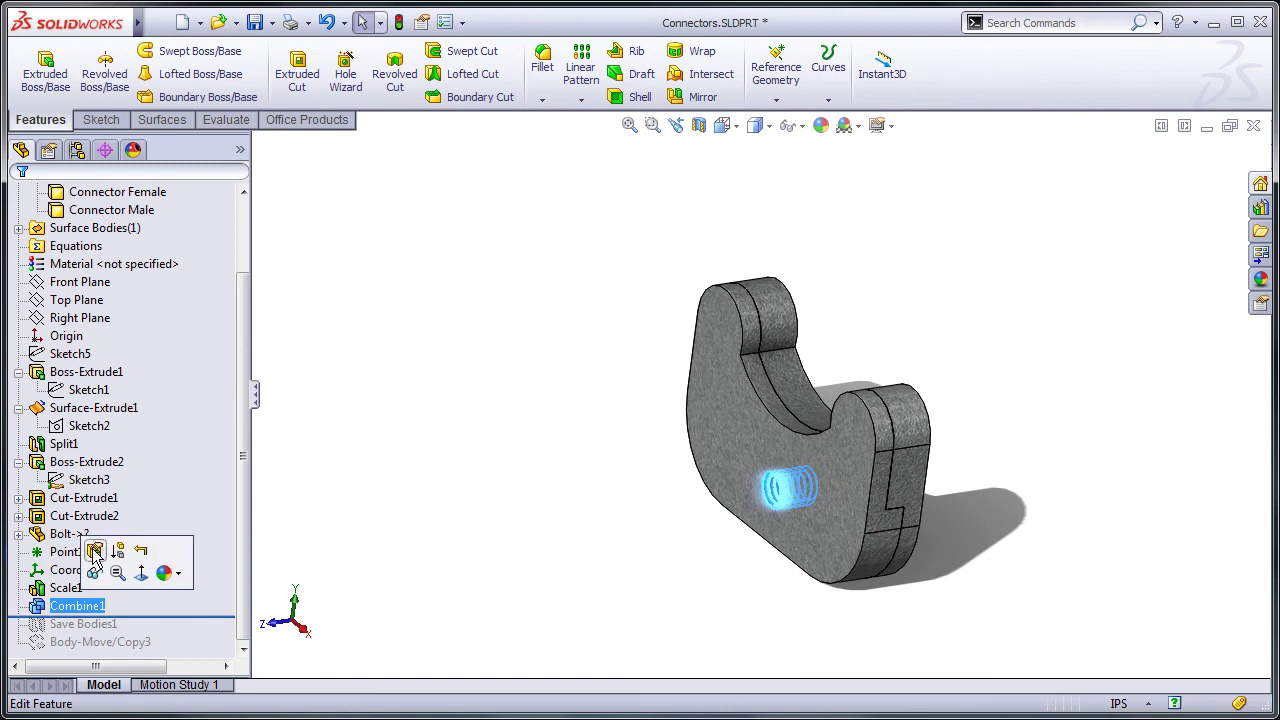
click(101, 546)
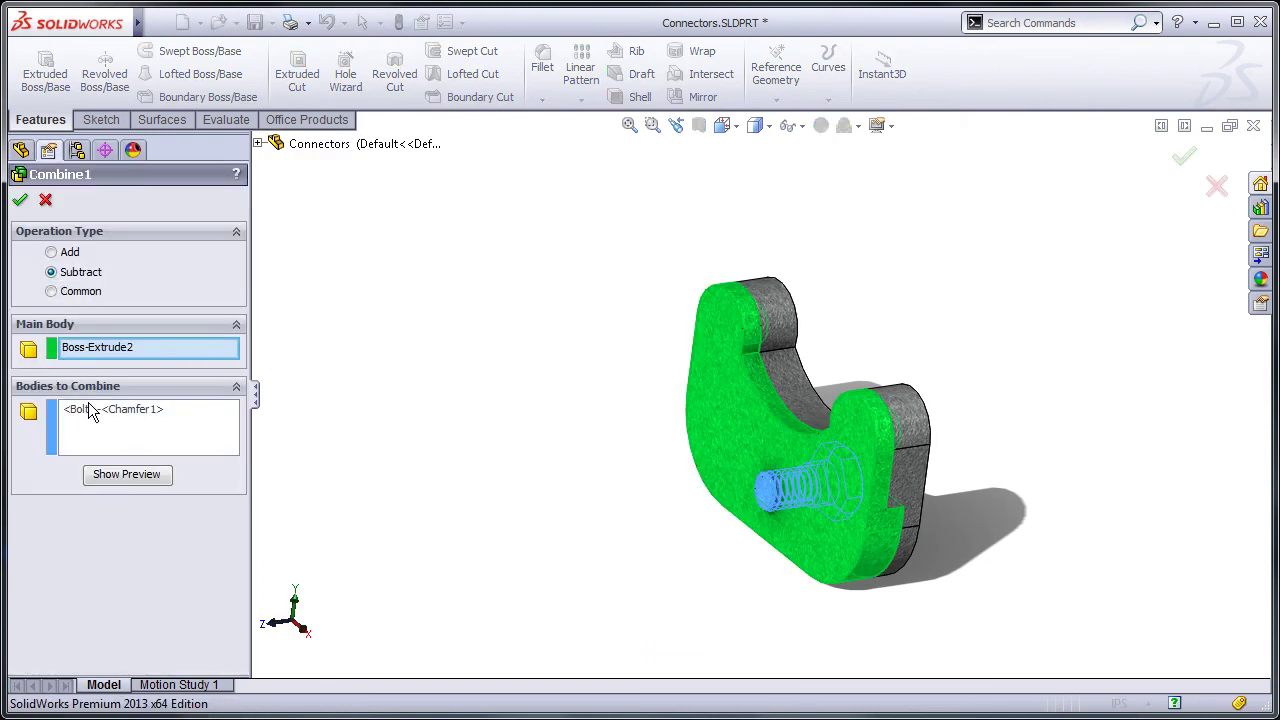
click(19, 200)
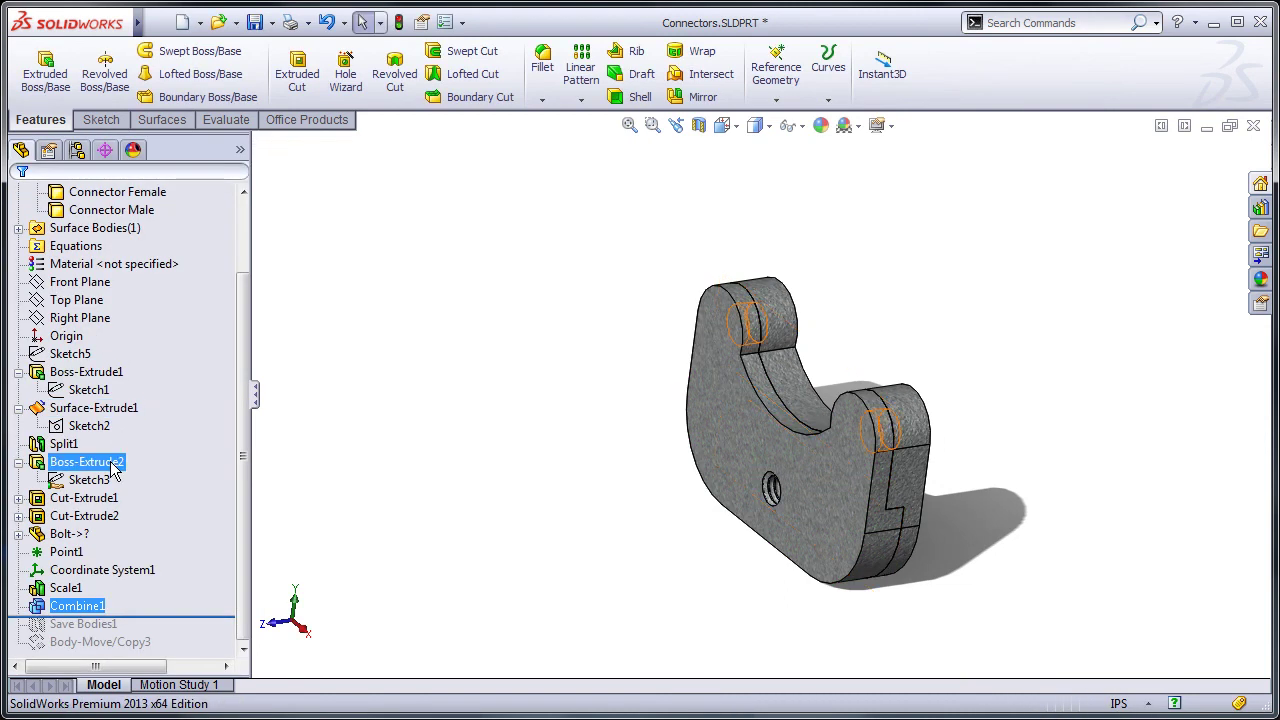
Step: Roll the model to the end past Save Bodies1 and Body-Move/Copy3, and fit both separated connectors in view
drag(172, 616, 160, 630)
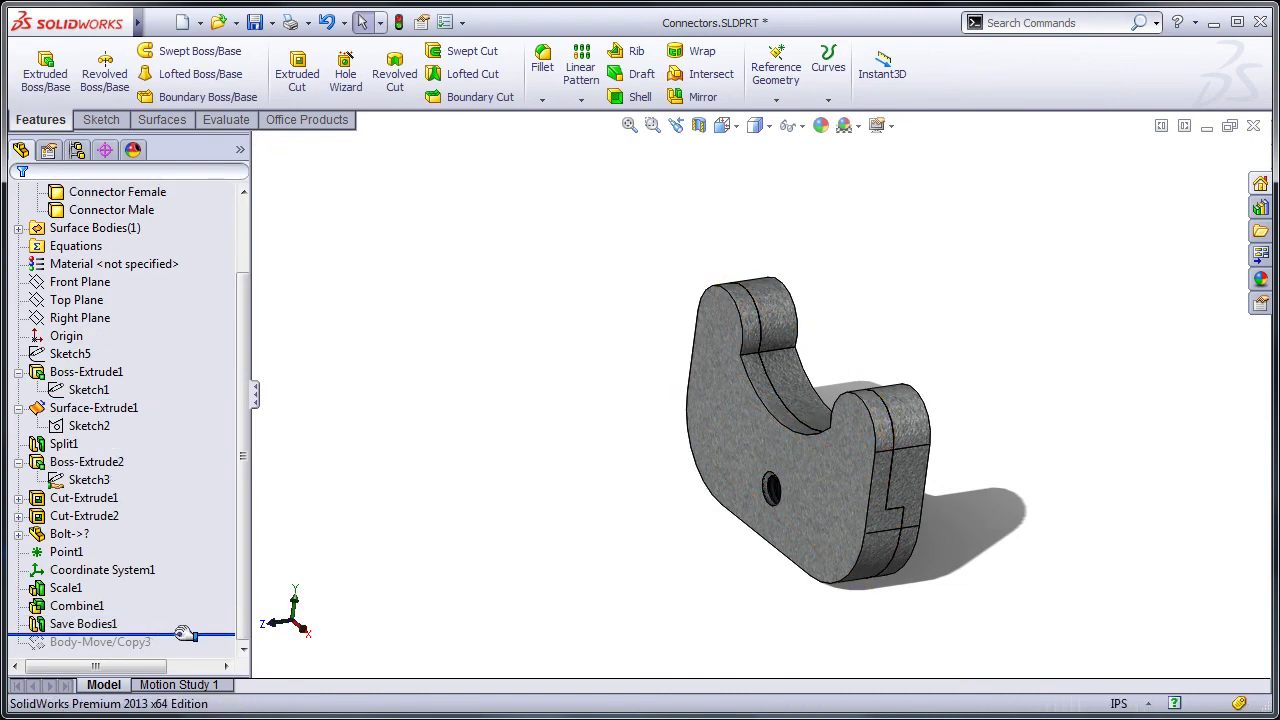
drag(185, 633, 182, 652)
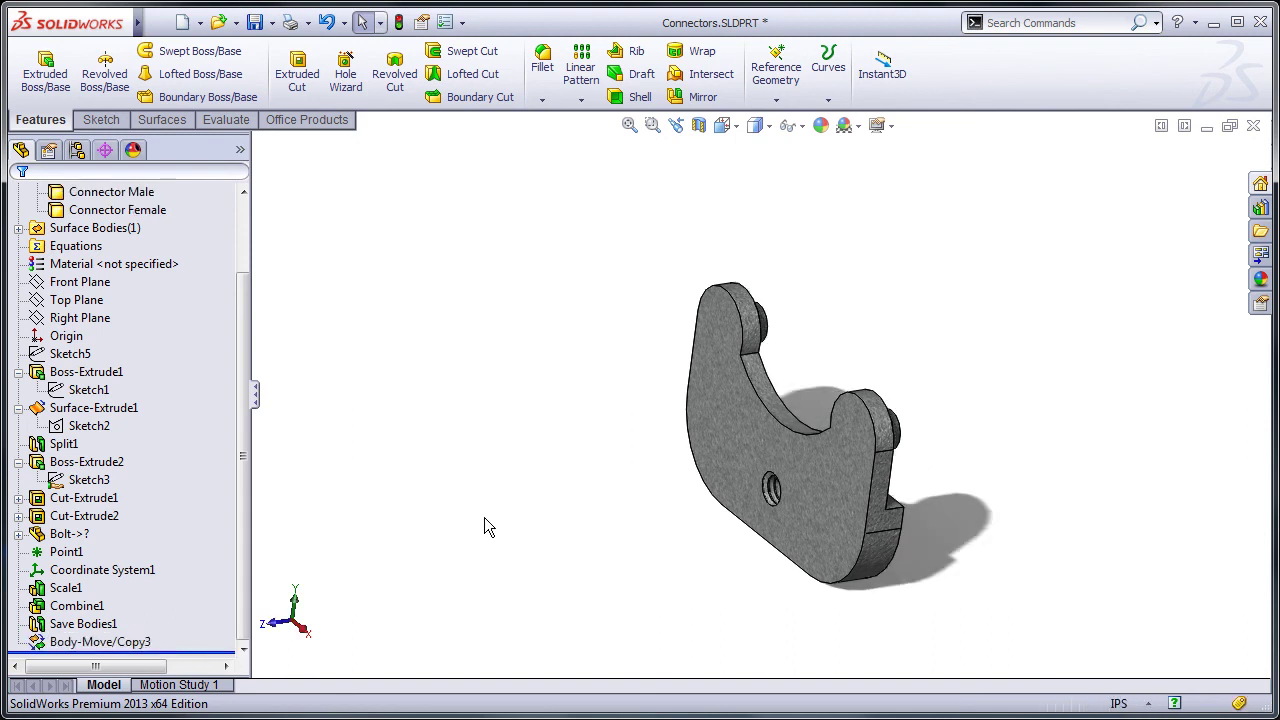
click(628, 124)
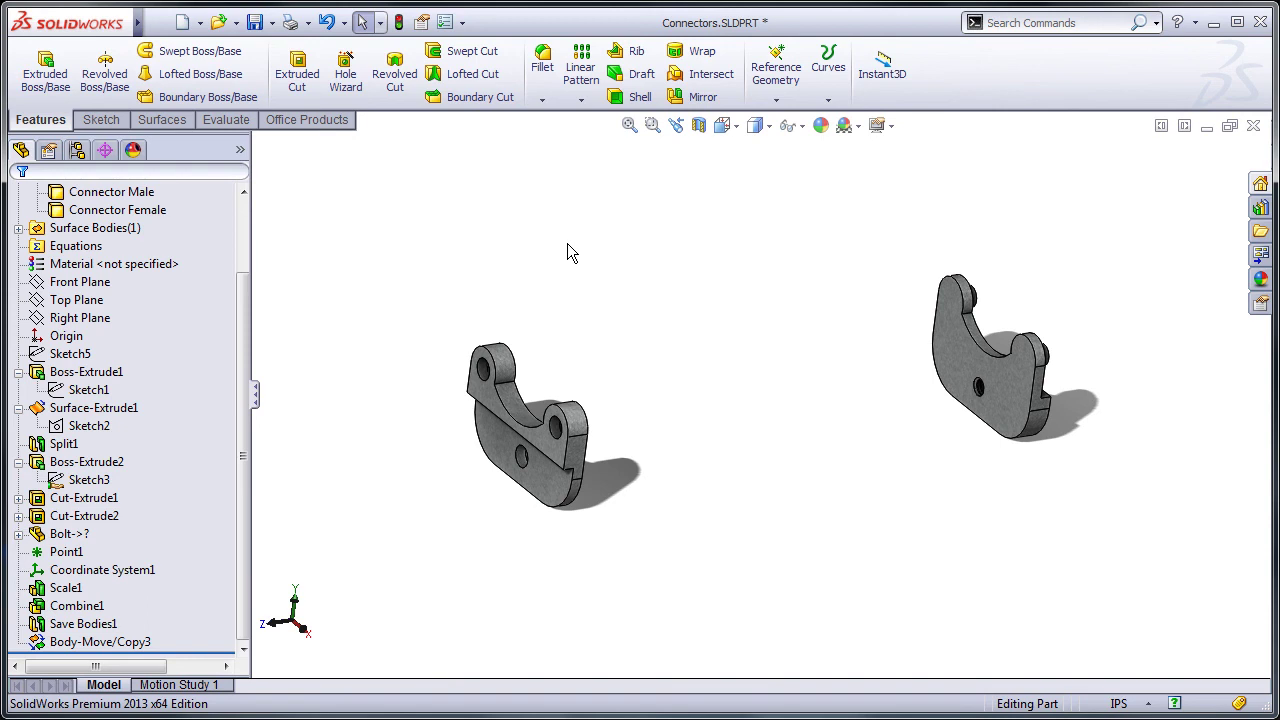